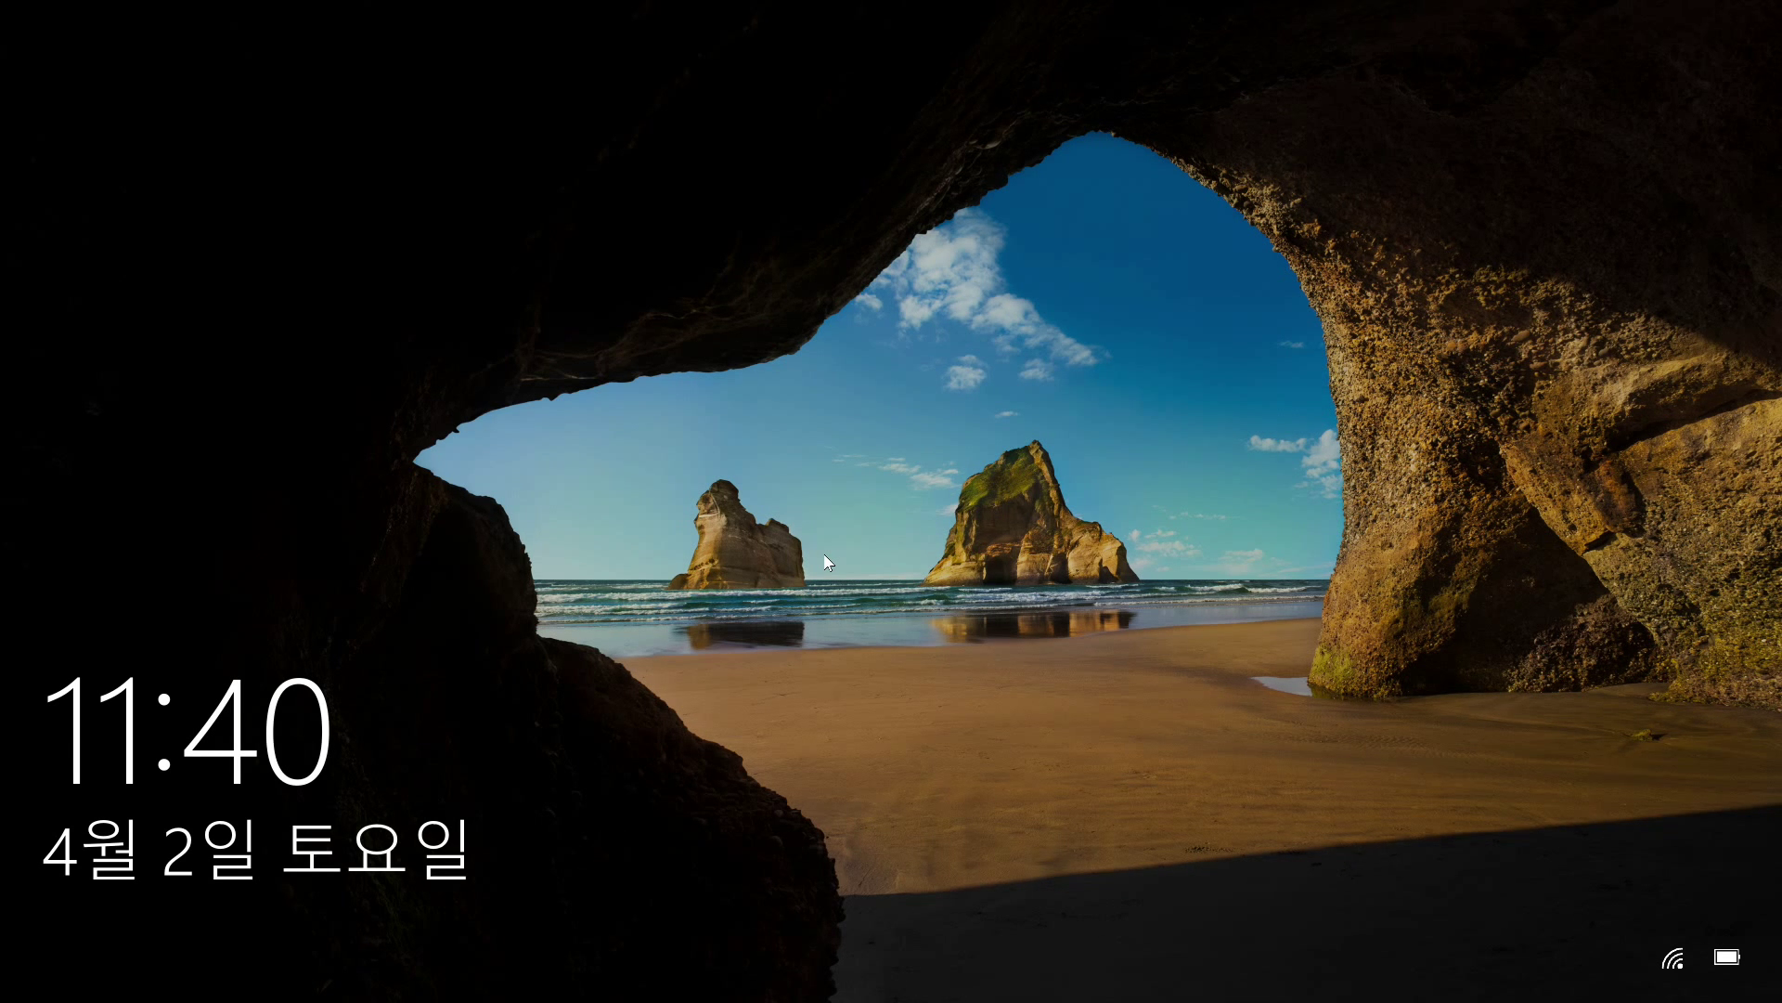
Dismiss the lock screen and sign in with the account password.
{"action": "left_click", "coordinate": [822, 553]}
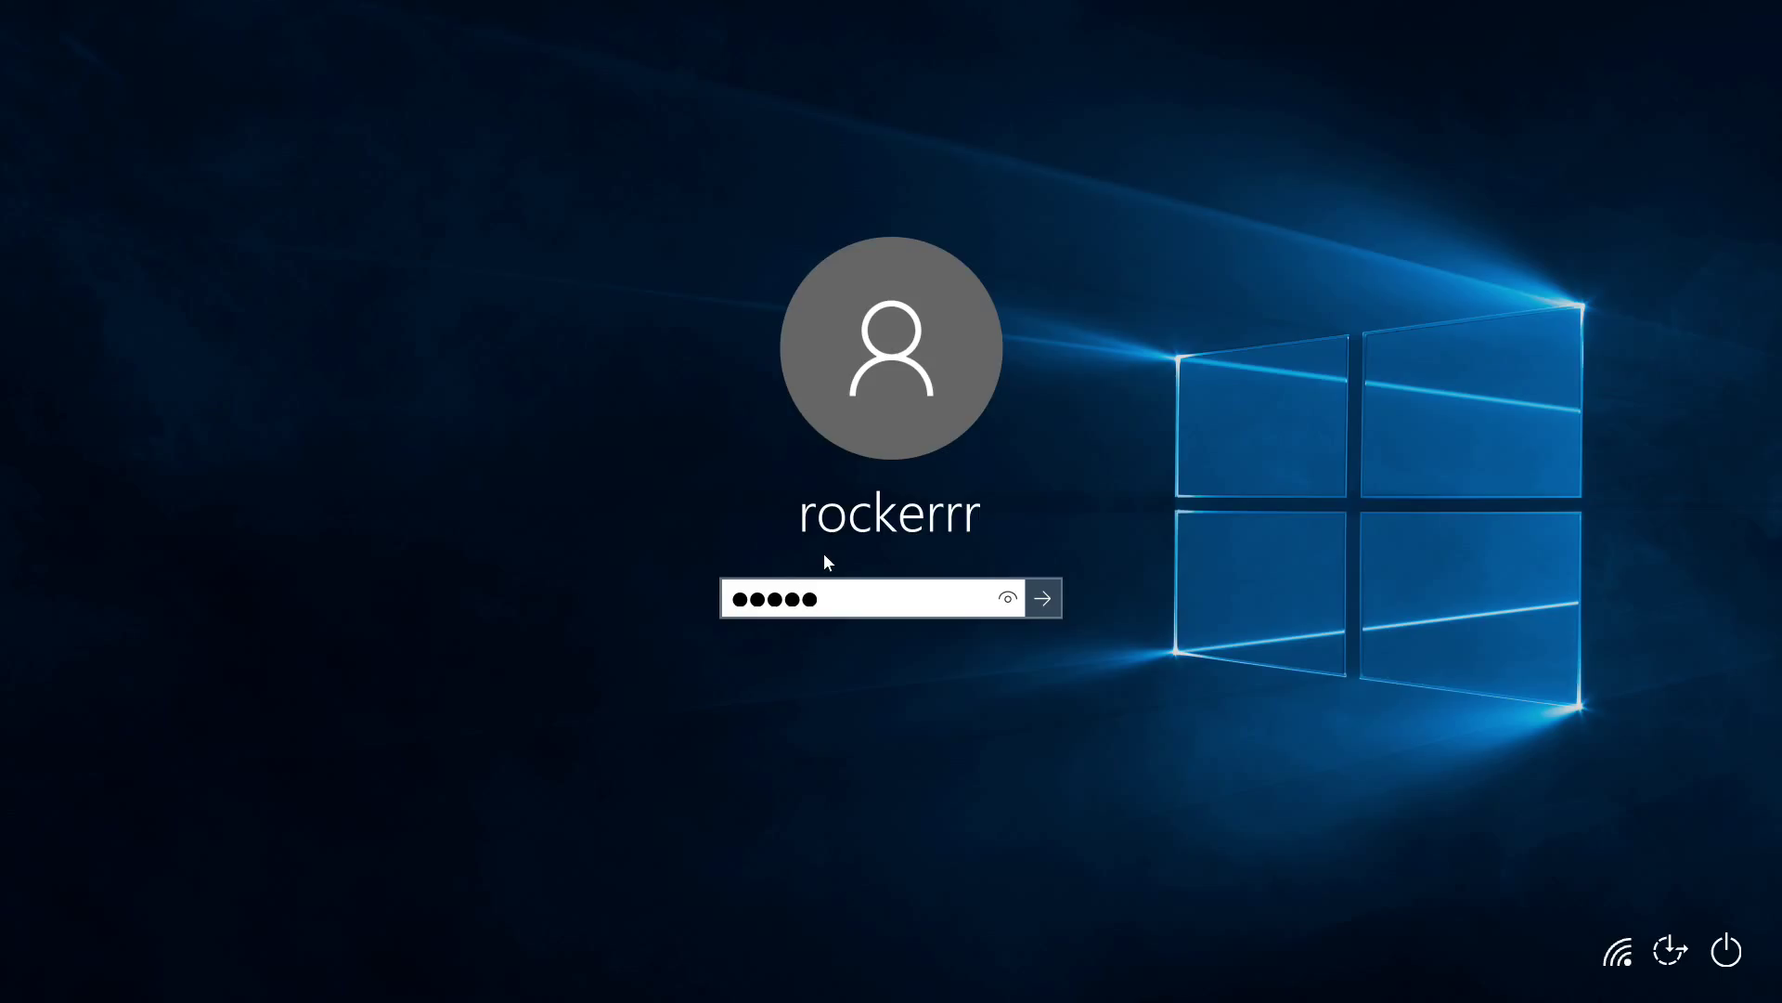
{"action": "key", "text": "Return"}
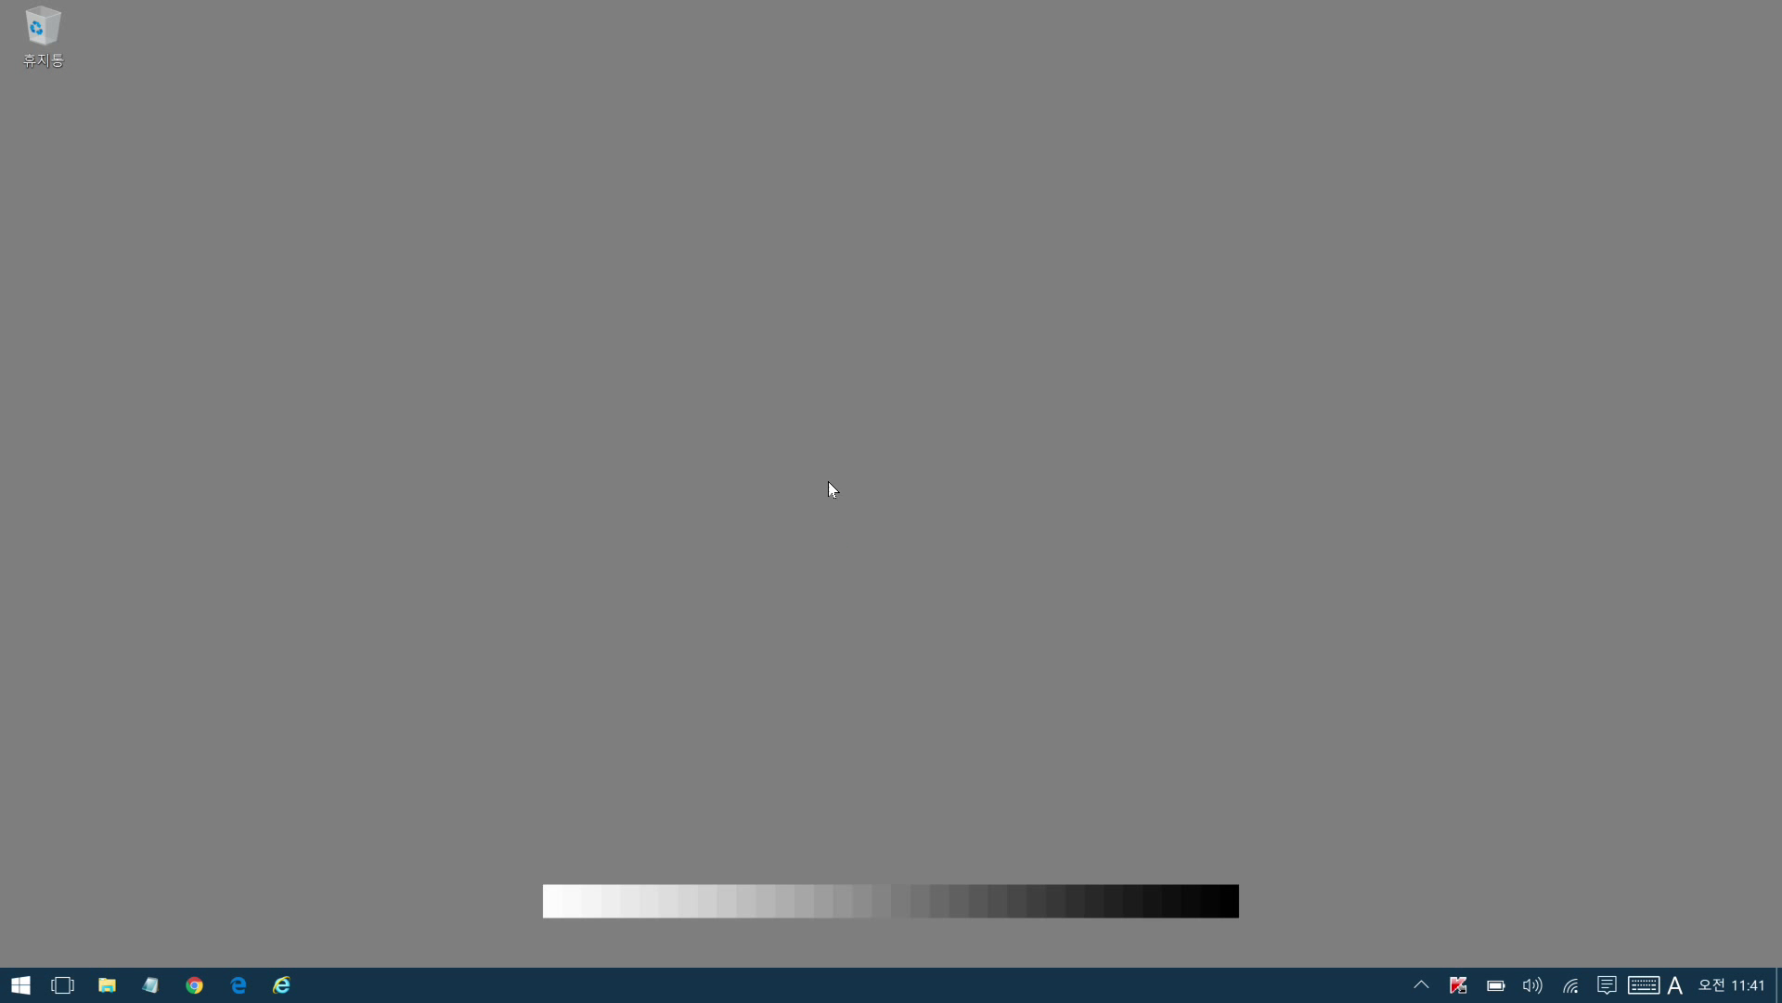
Open and close the Start menu twice, then reveal the hidden tray icons, including Dell PremierColor.
{"action": "left_click", "coordinate": [21, 983]}
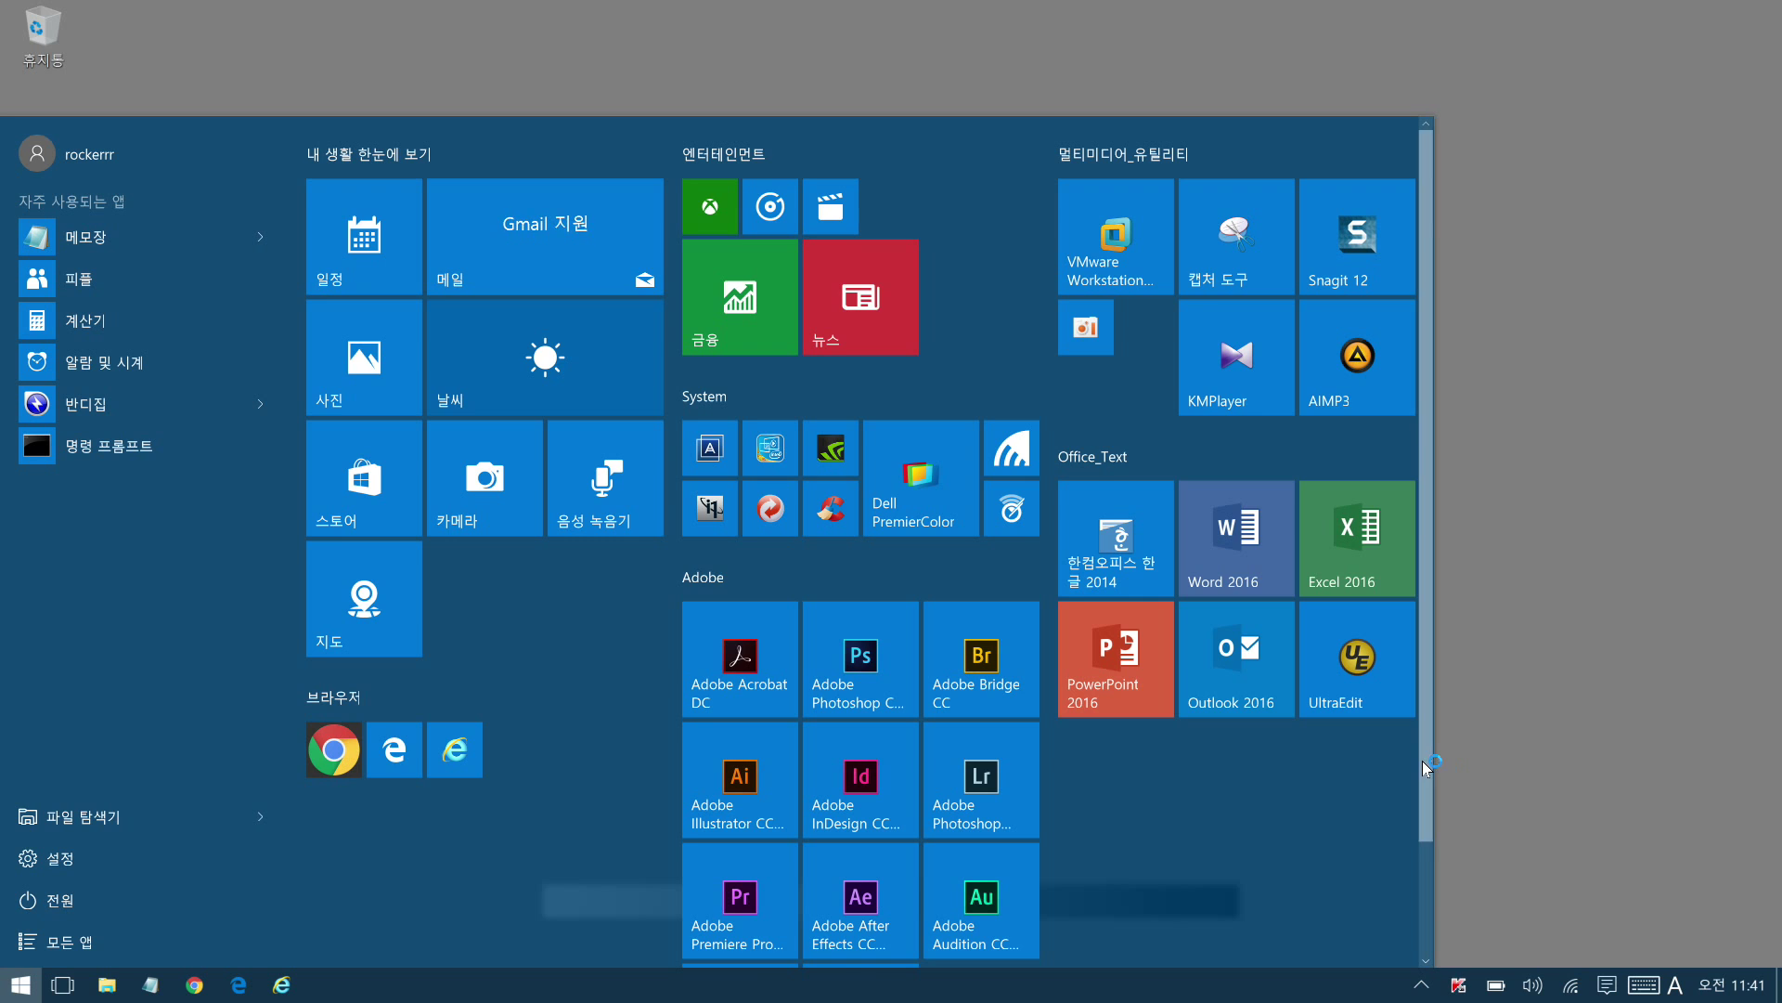
{"action": "scroll", "coordinate": [1427, 840], "scroll_direction": "down", "scroll_amount": 1}
{"action": "left_click_drag", "start_coordinate": [1427, 840], "coordinate": [1409, 889]}
{"action": "left_click", "coordinate": [1559, 672]}
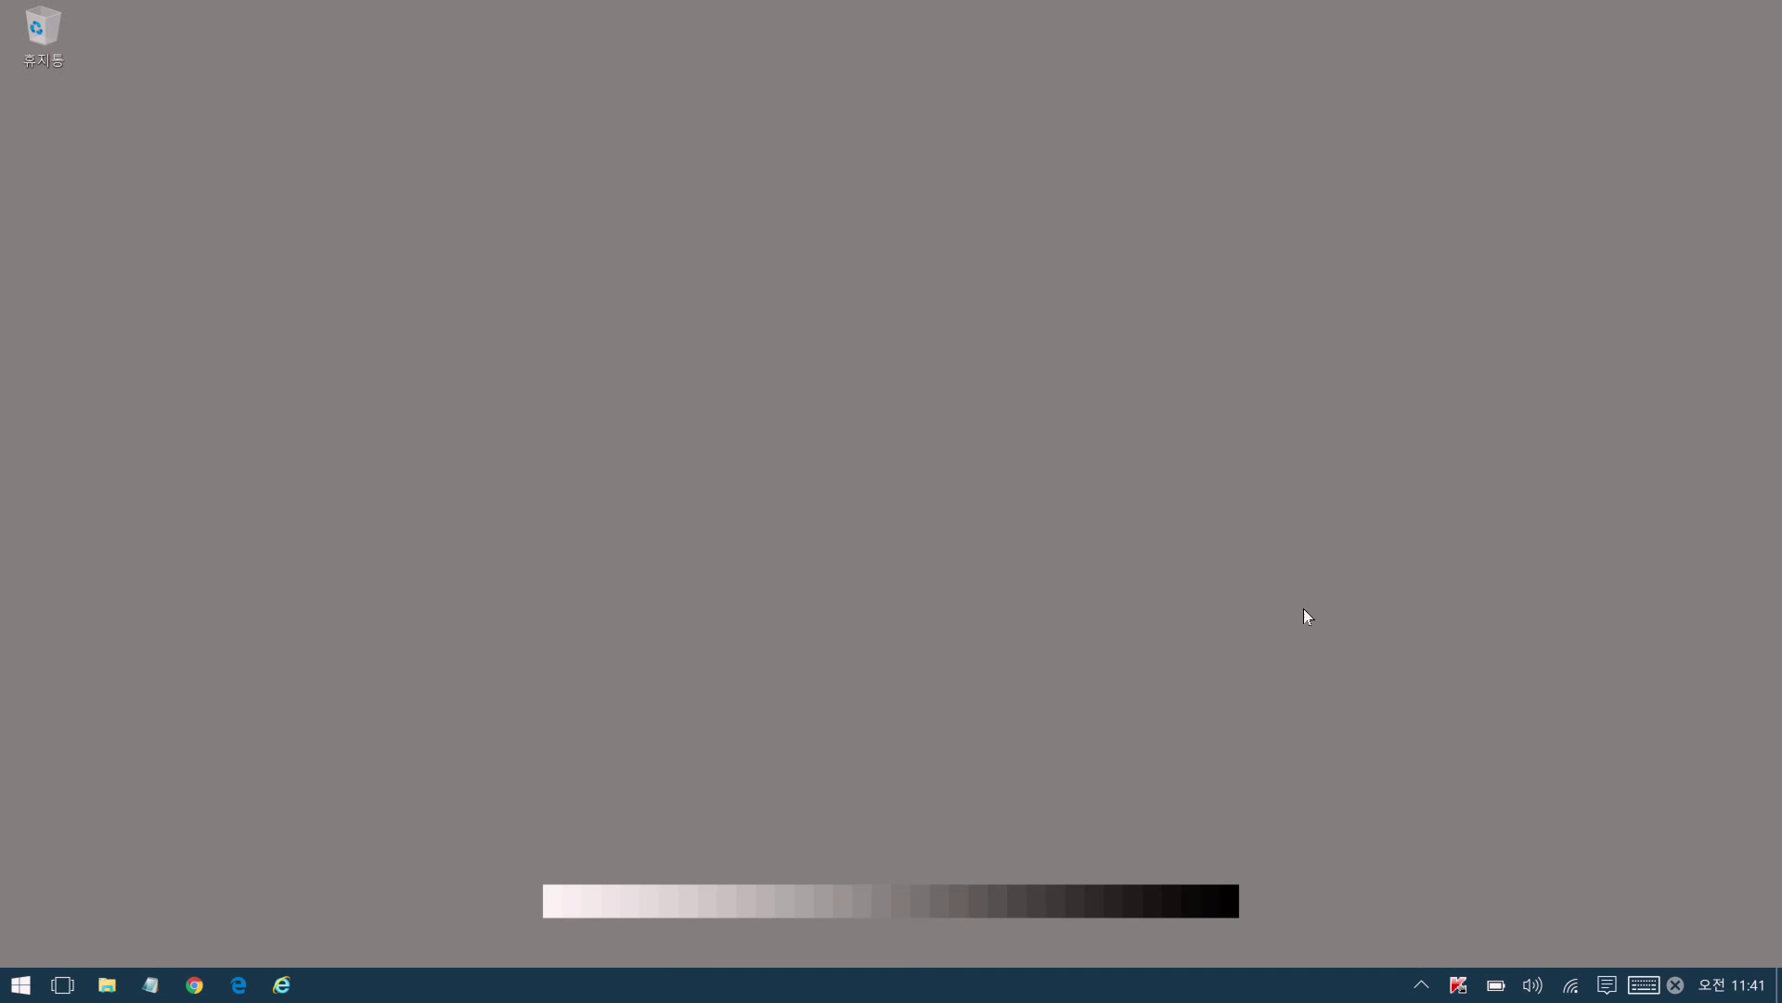
{"action": "left_click", "coordinate": [19, 990]}
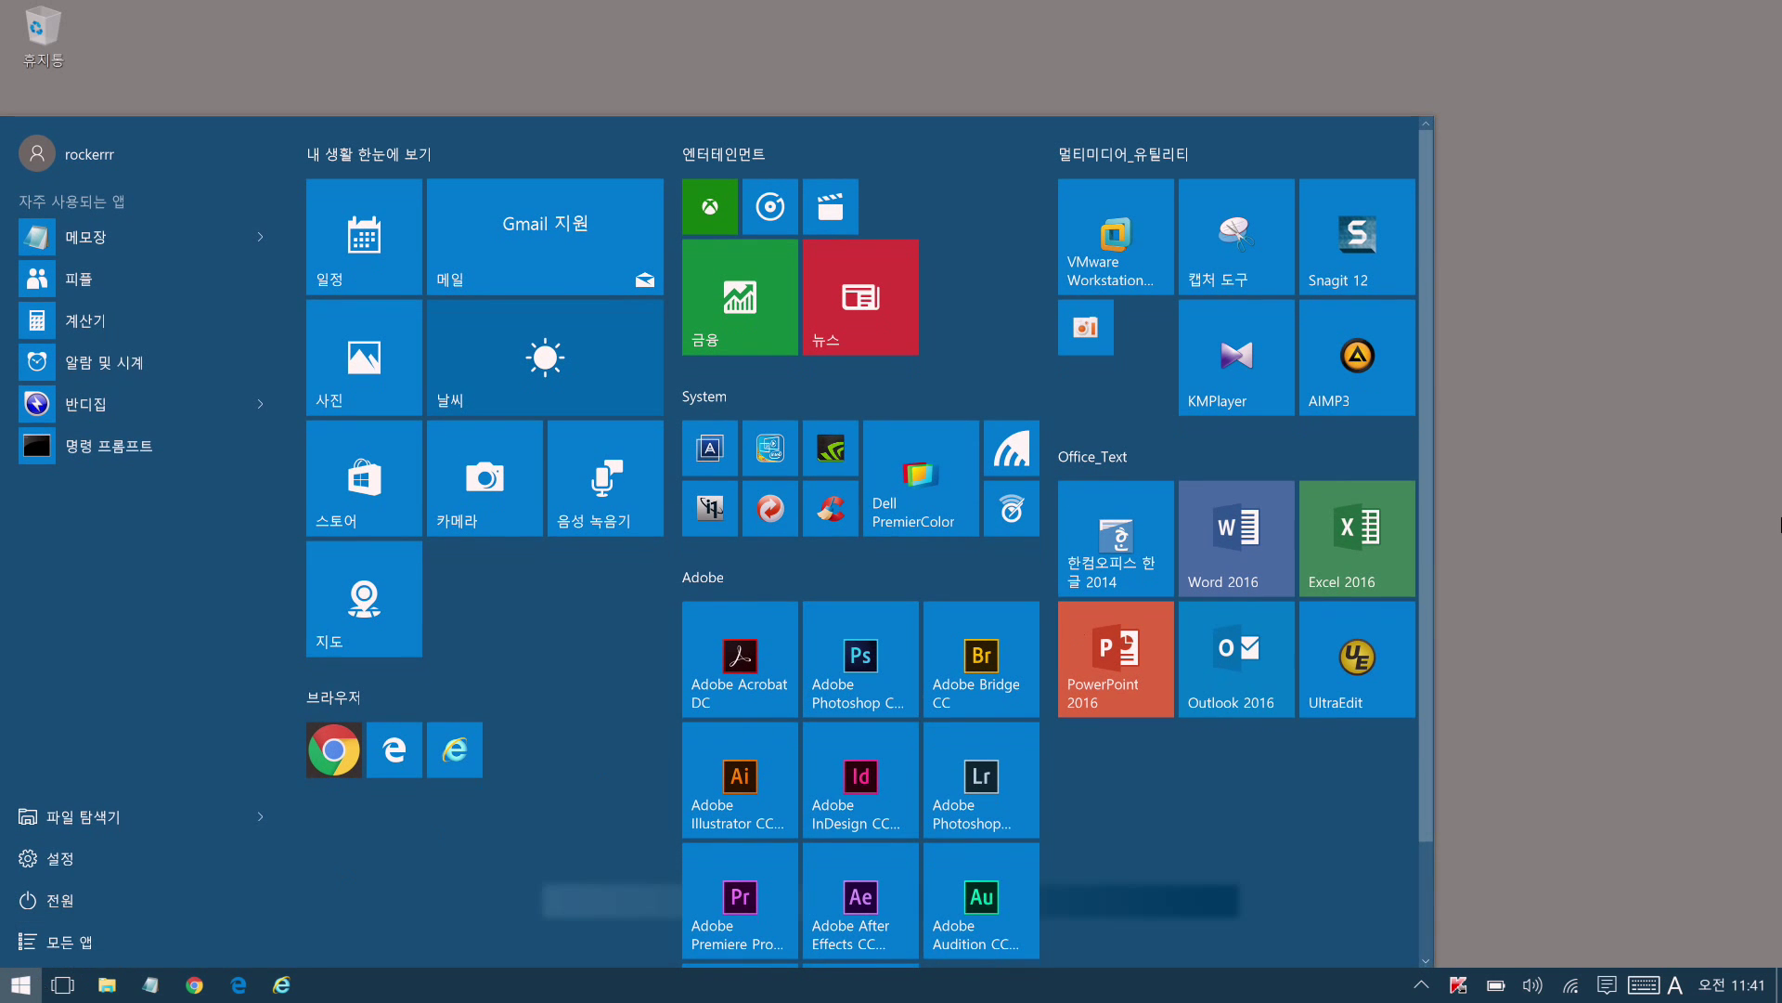
{"action": "left_click", "coordinate": [1626, 698]}
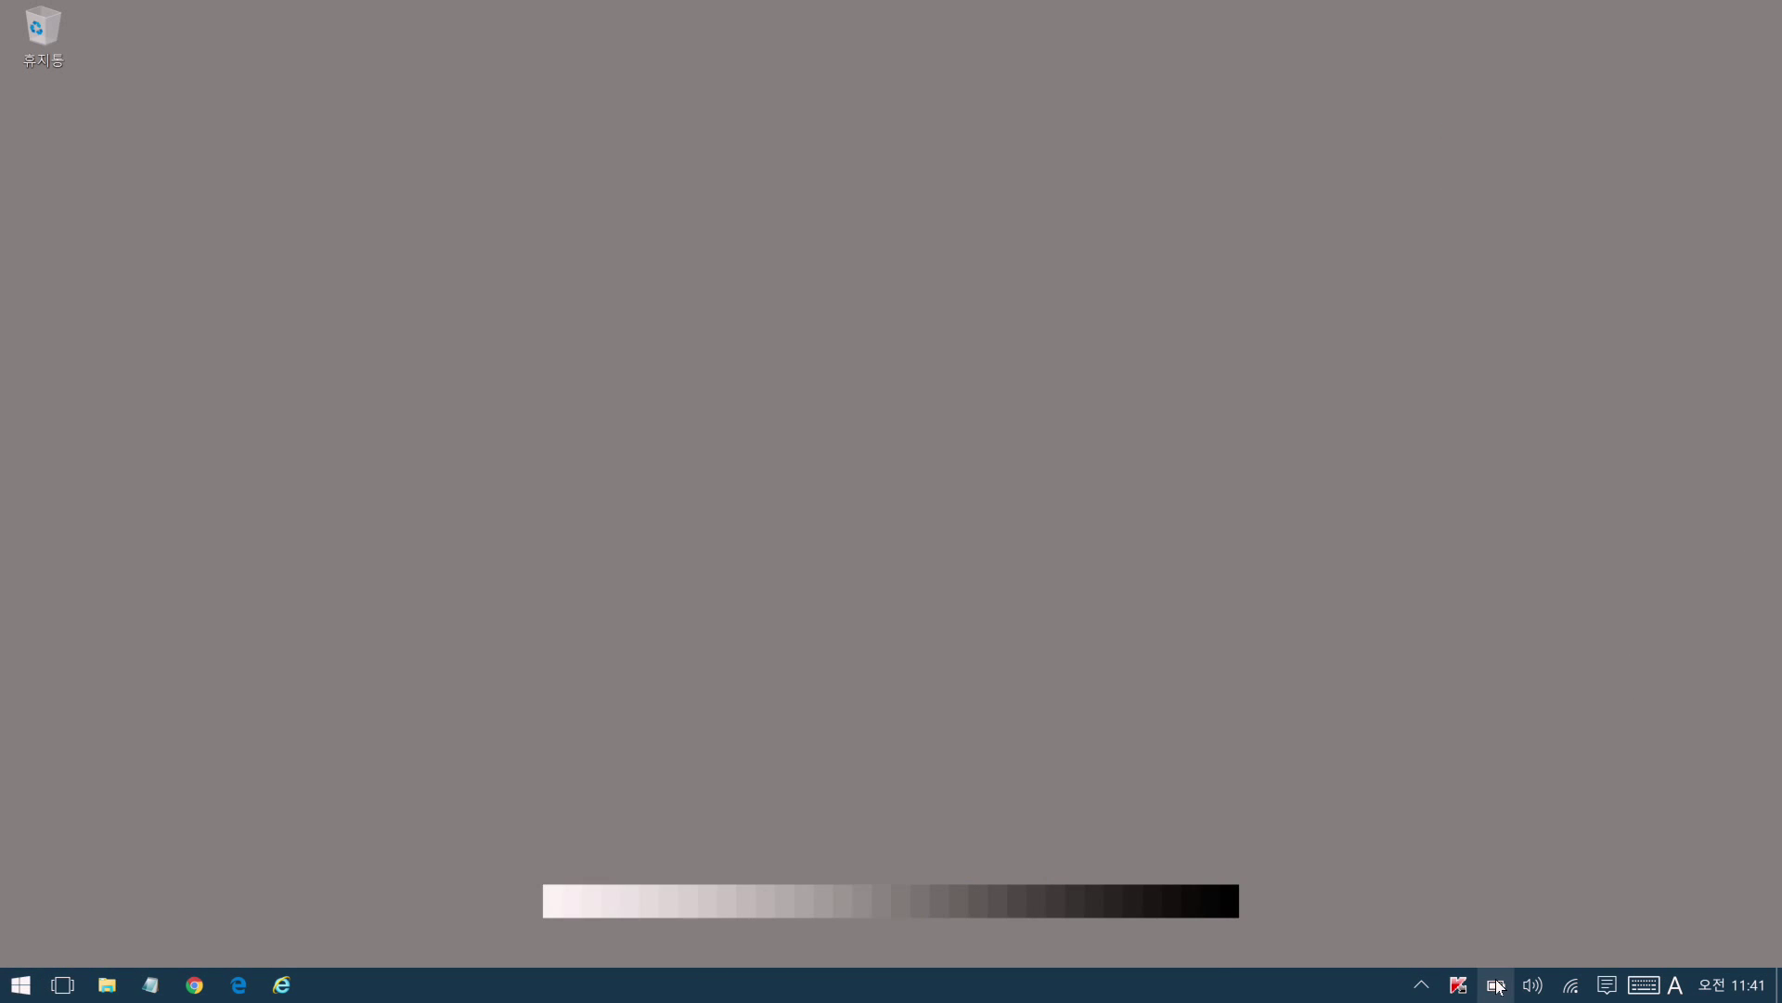
{"action": "left_click", "coordinate": [1421, 988]}
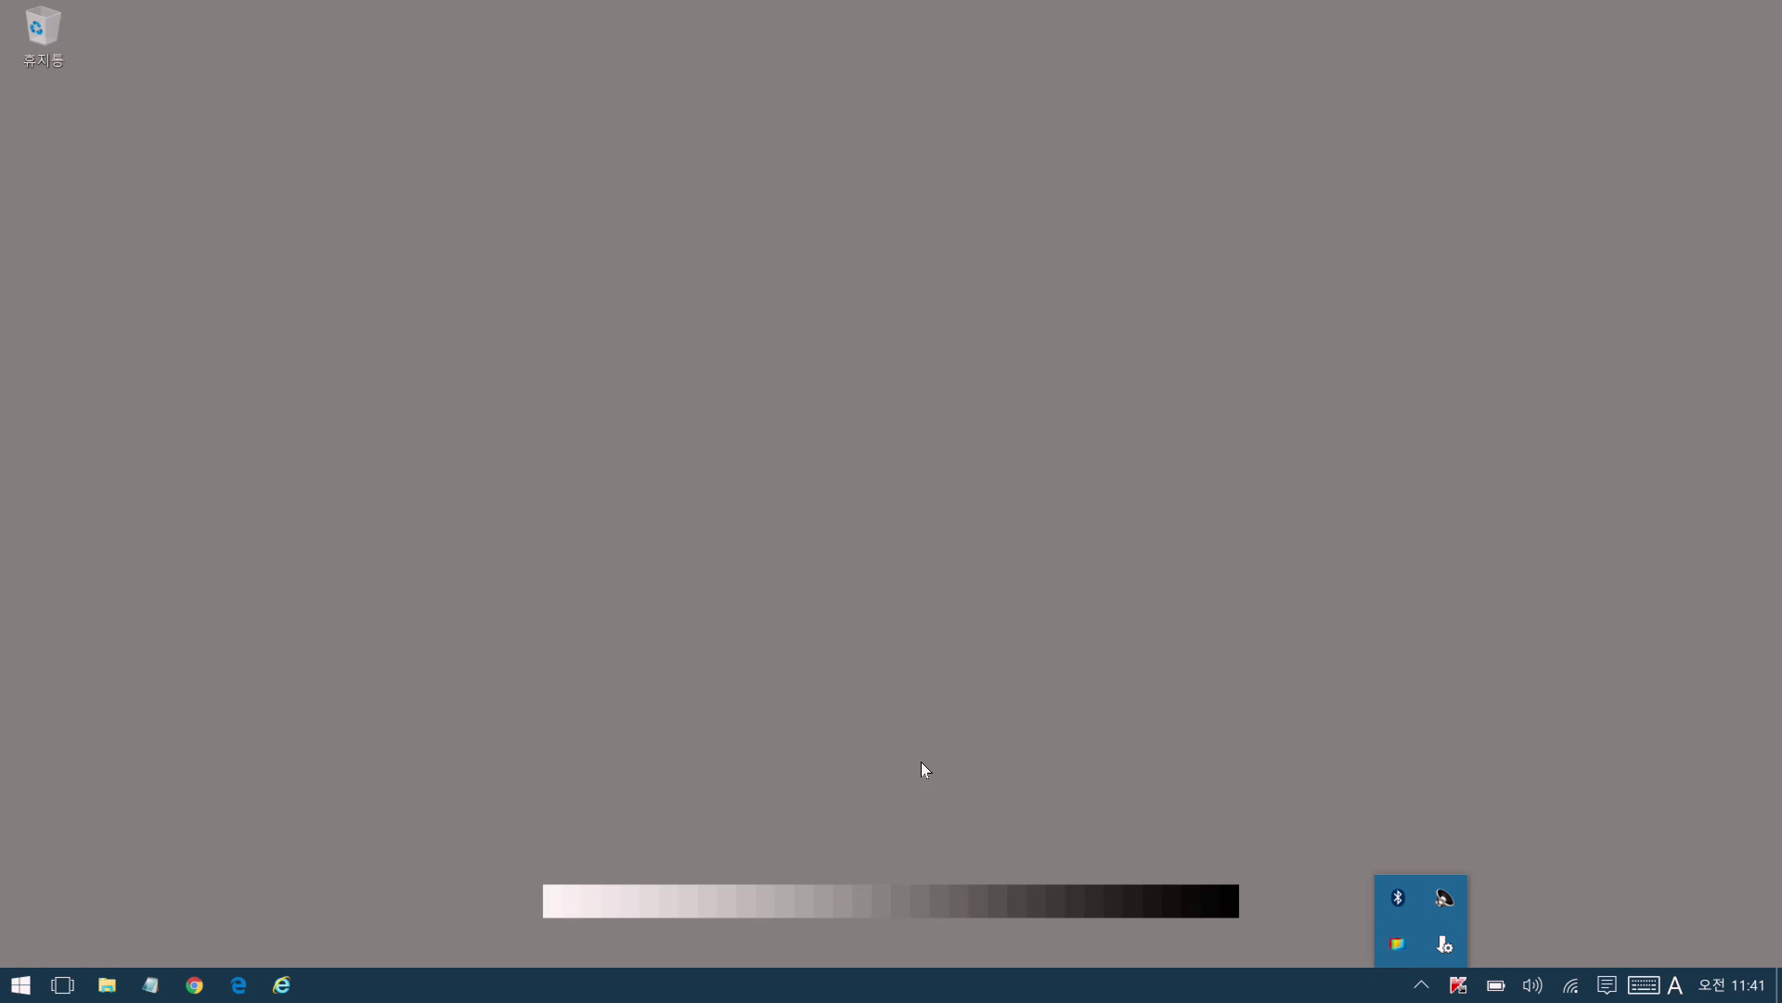
Raise Dell PremierColor brightness from 32 to 38 and close the window.
{"action": "left_click", "coordinate": [1400, 947]}
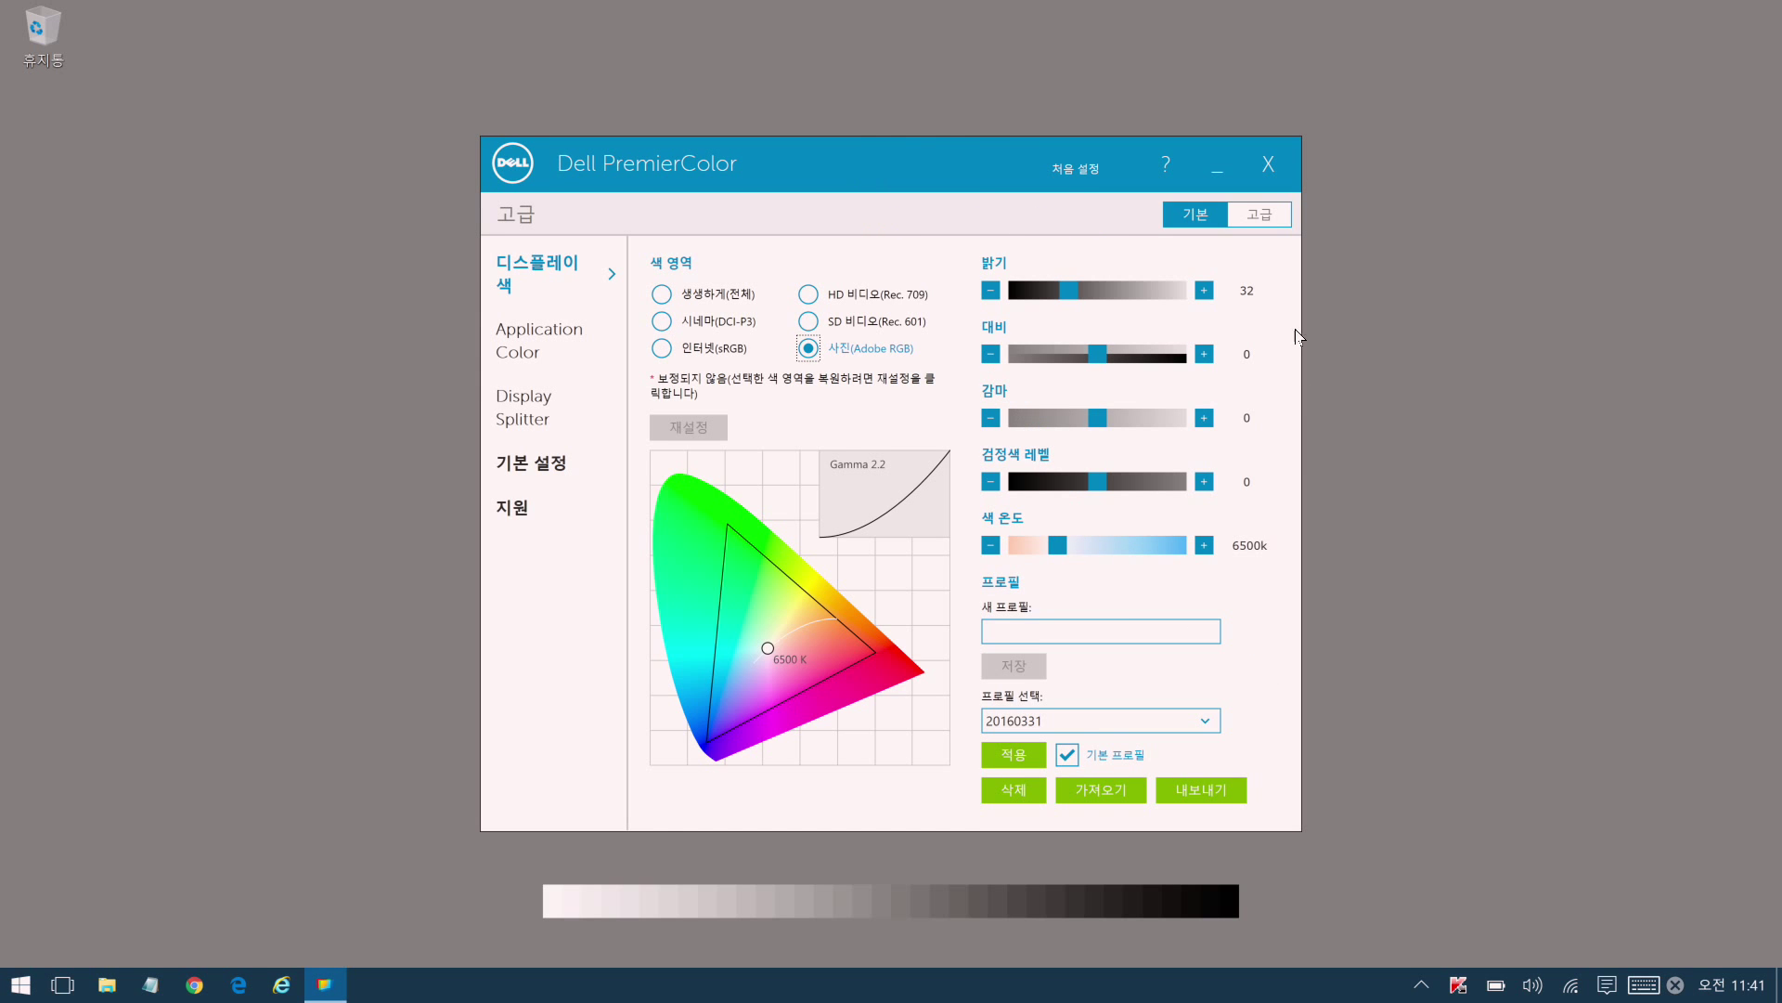
{"action": "left_click", "coordinate": [1078, 300]}
{"action": "left_click", "coordinate": [1270, 166]}
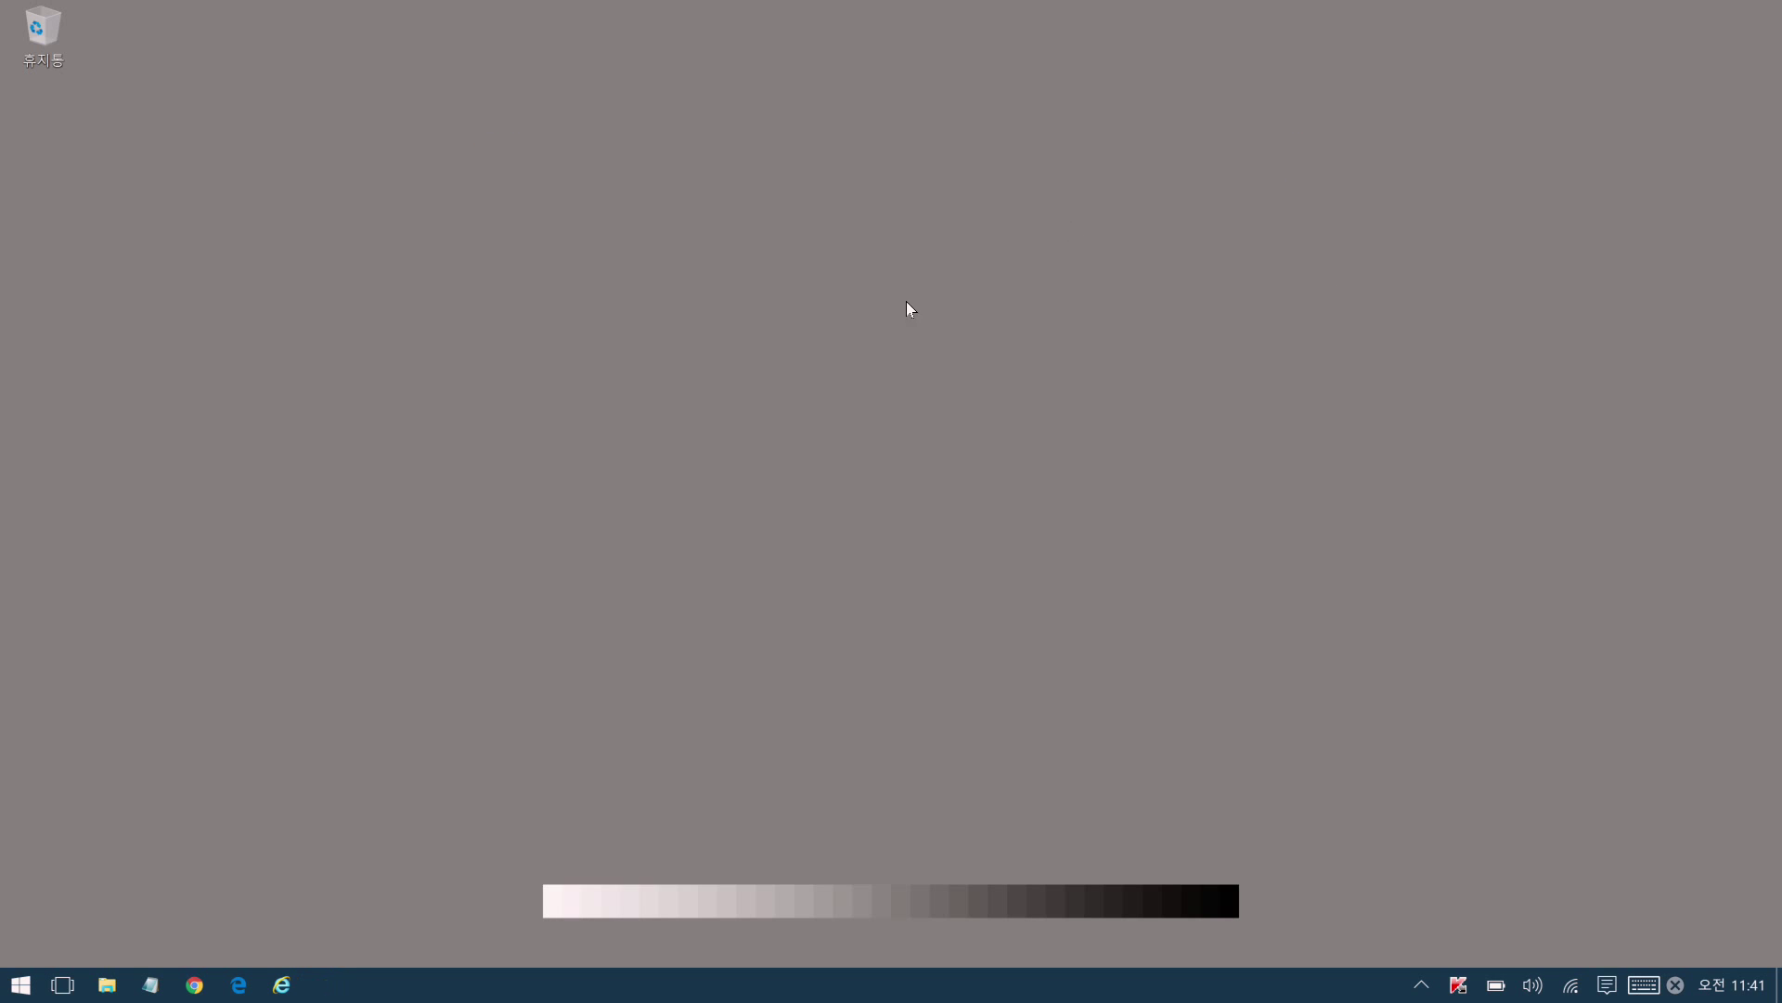
Open Control Panel from the Start right-click menu and launch 색 관리 from the all-items view.
{"action": "left_click", "coordinate": [20, 984]}
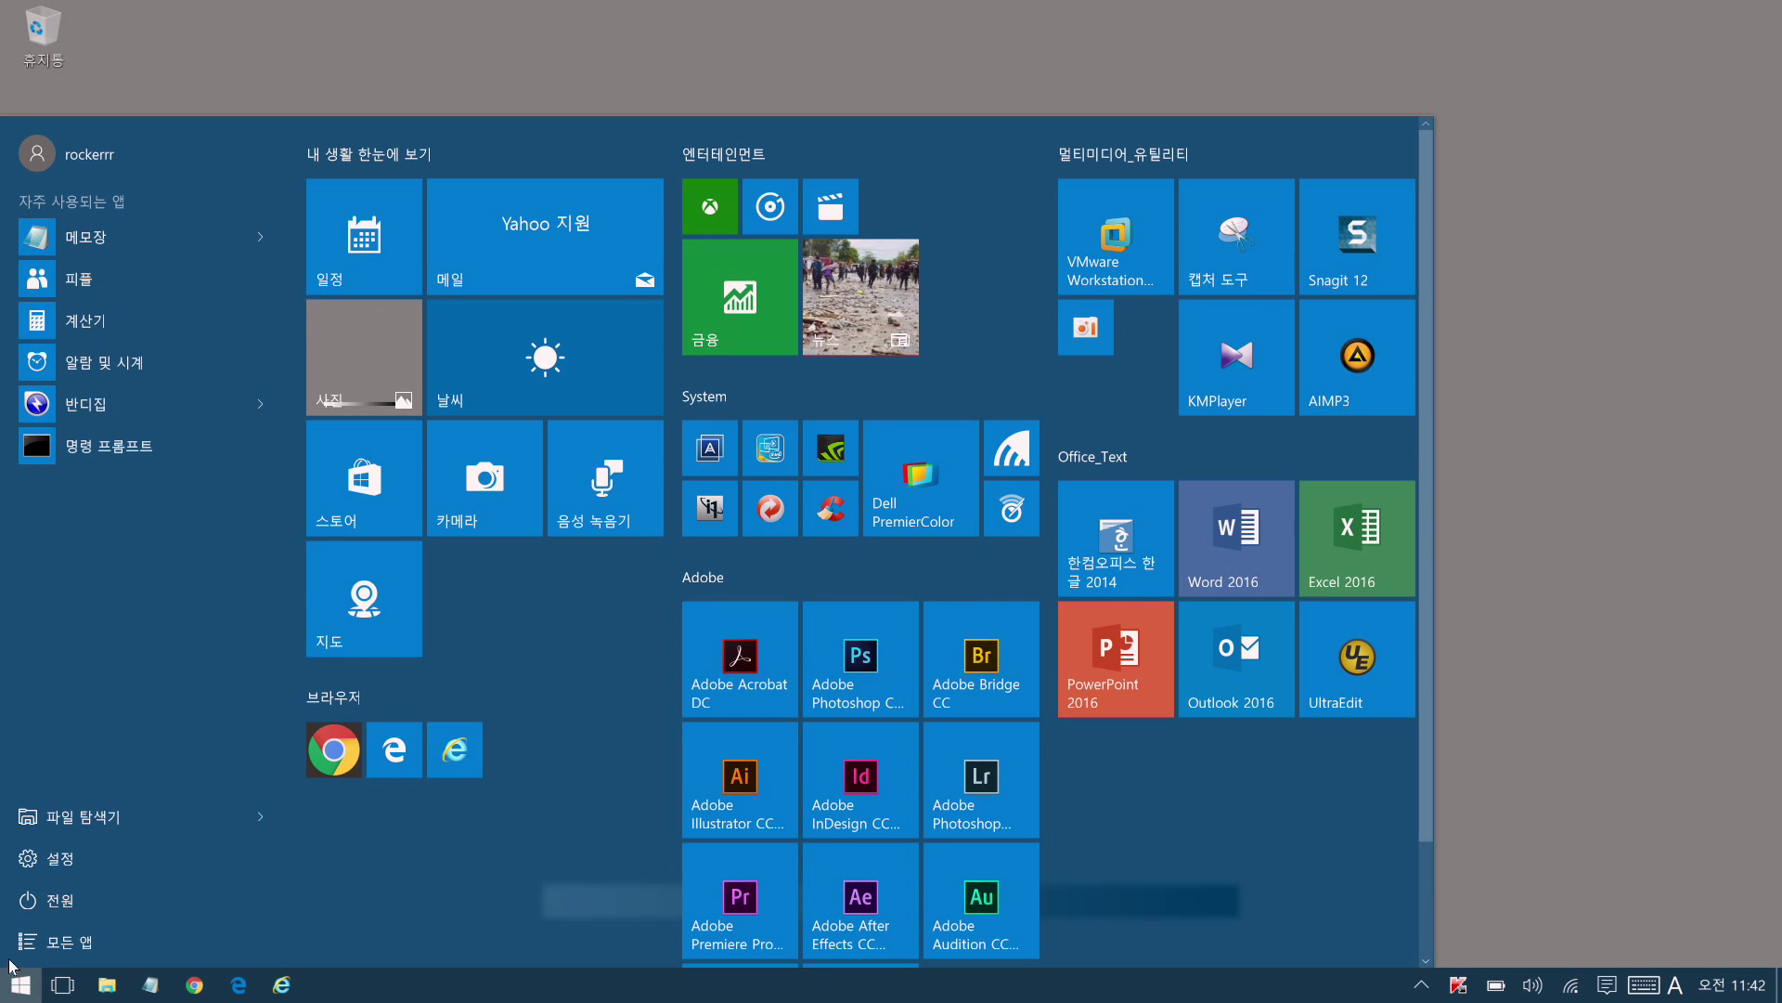
{"action": "right_click", "coordinate": [22, 986]}
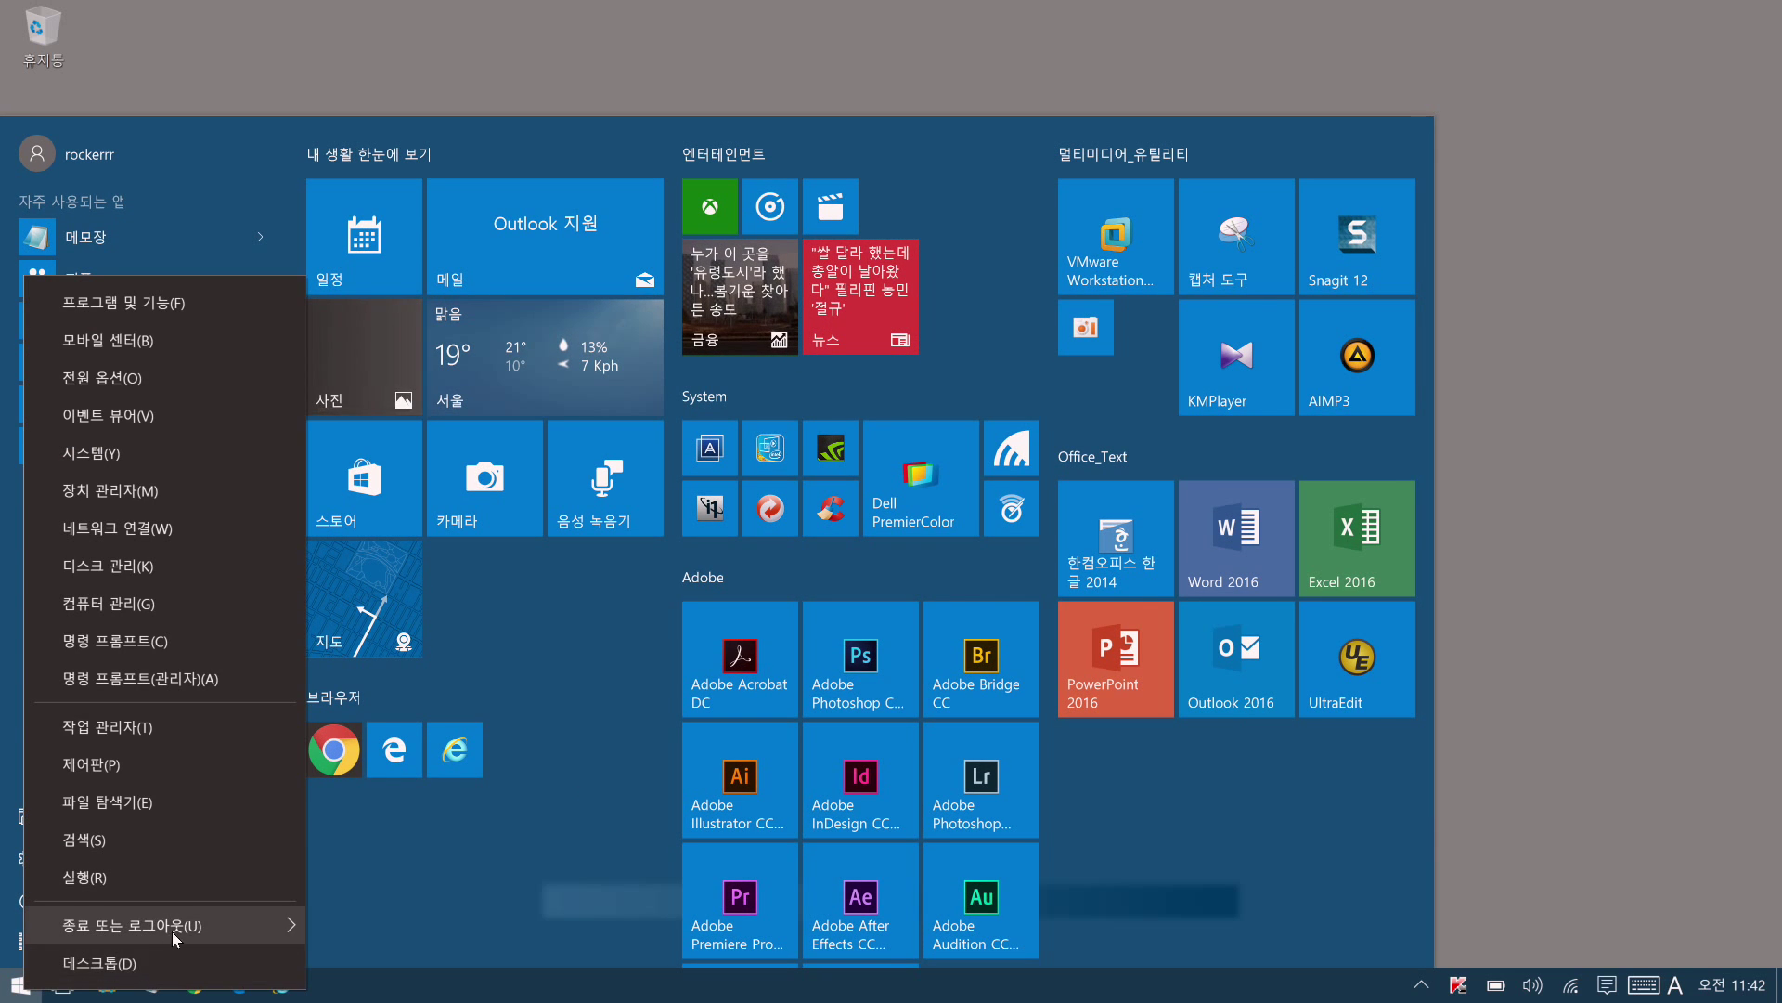
{"action": "left_click", "coordinate": [124, 765]}
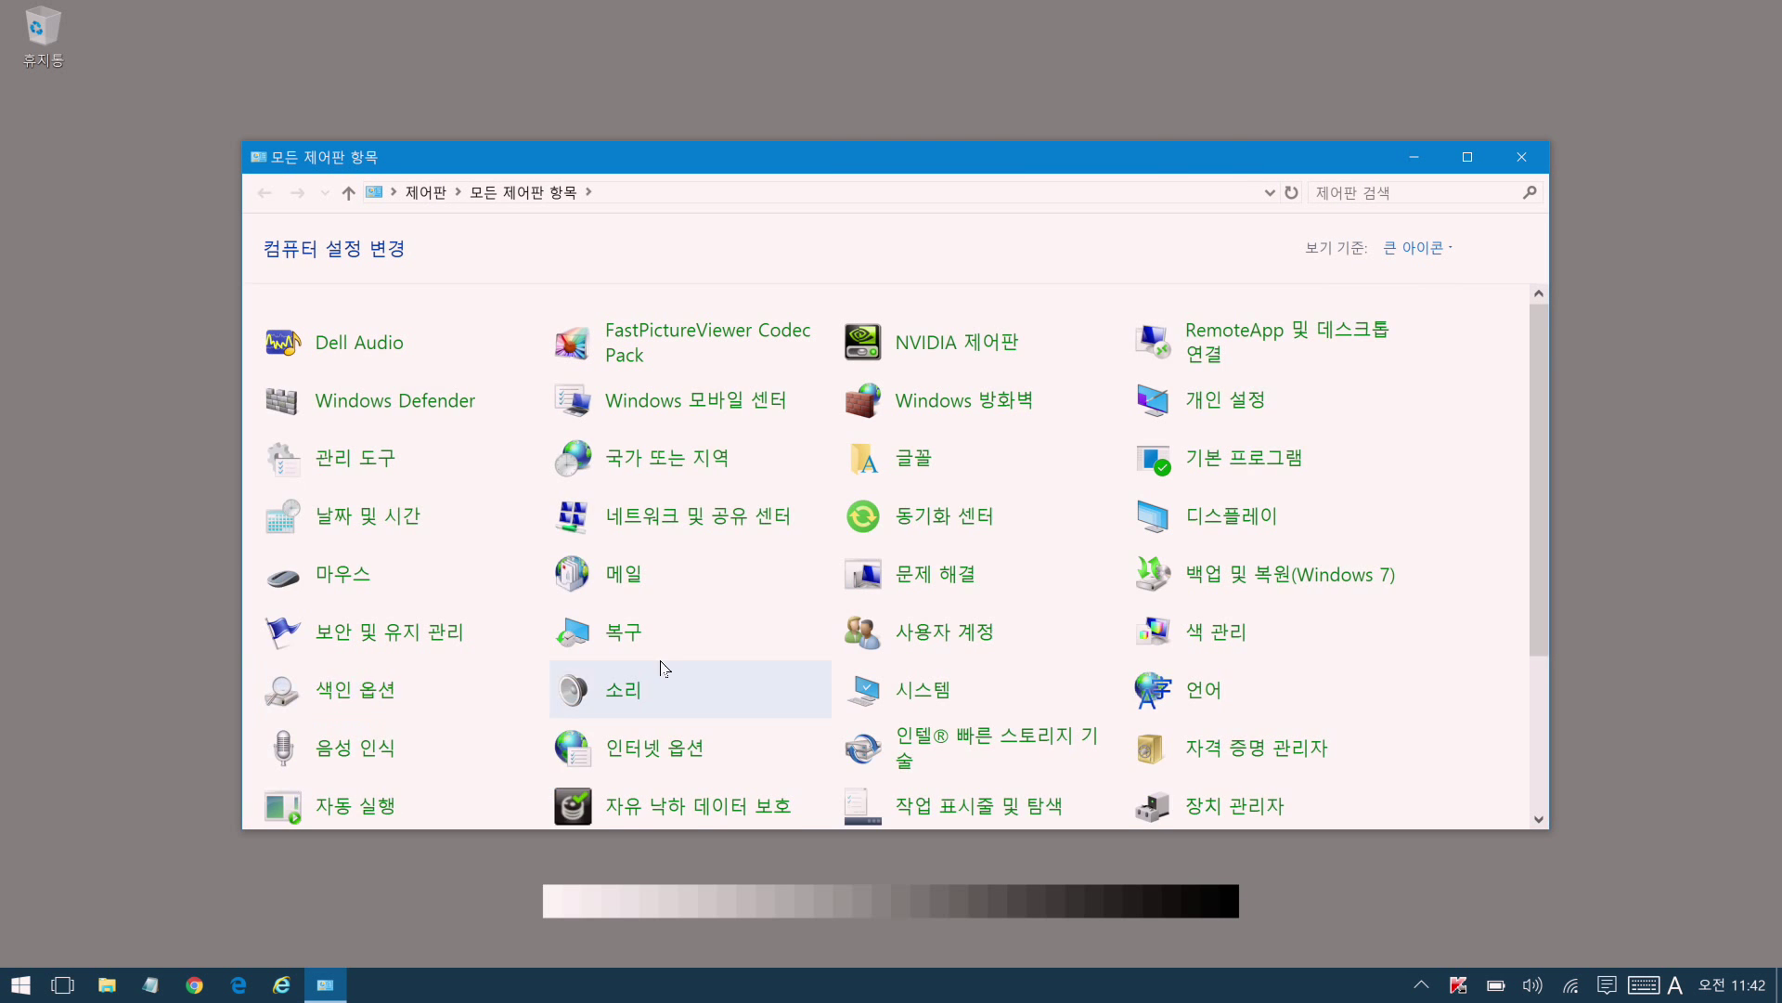
{"action": "scroll", "coordinate": [1002, 735], "scroll_direction": "down", "scroll_amount": 3}
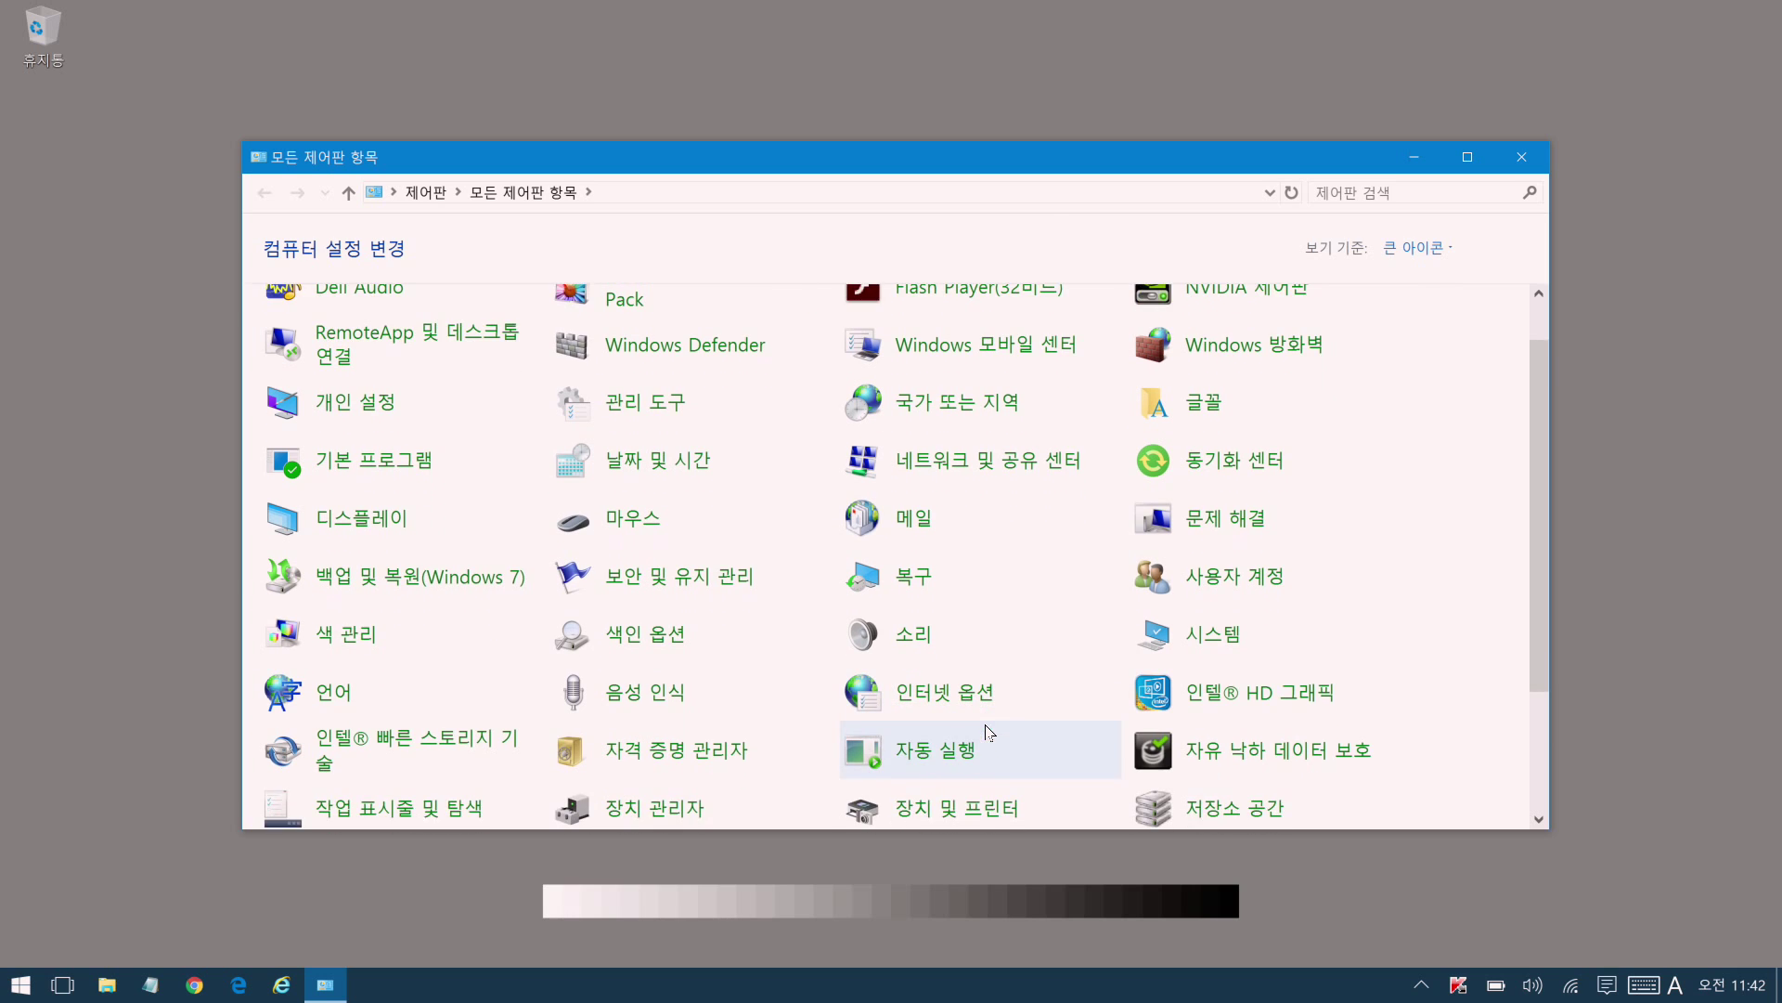
{"action": "left_click", "coordinate": [796, 641]}
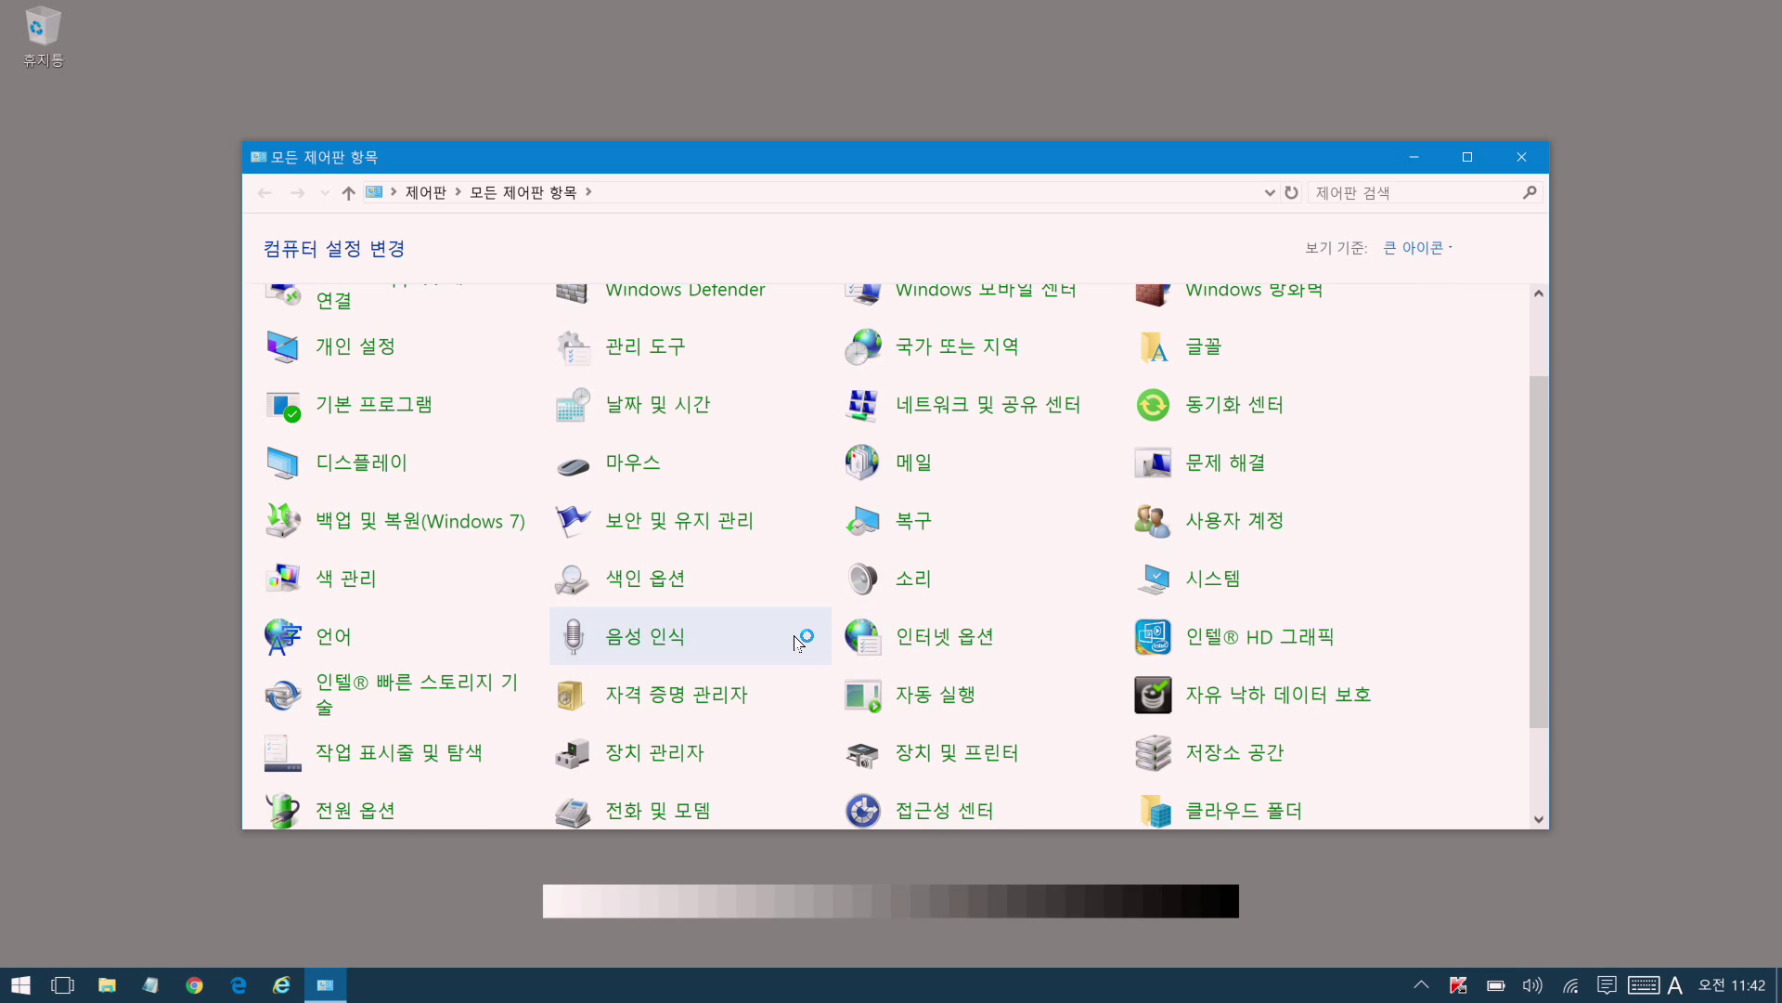
{"action": "scroll", "coordinate": [797, 641], "scroll_direction": "down", "scroll_amount": 3}
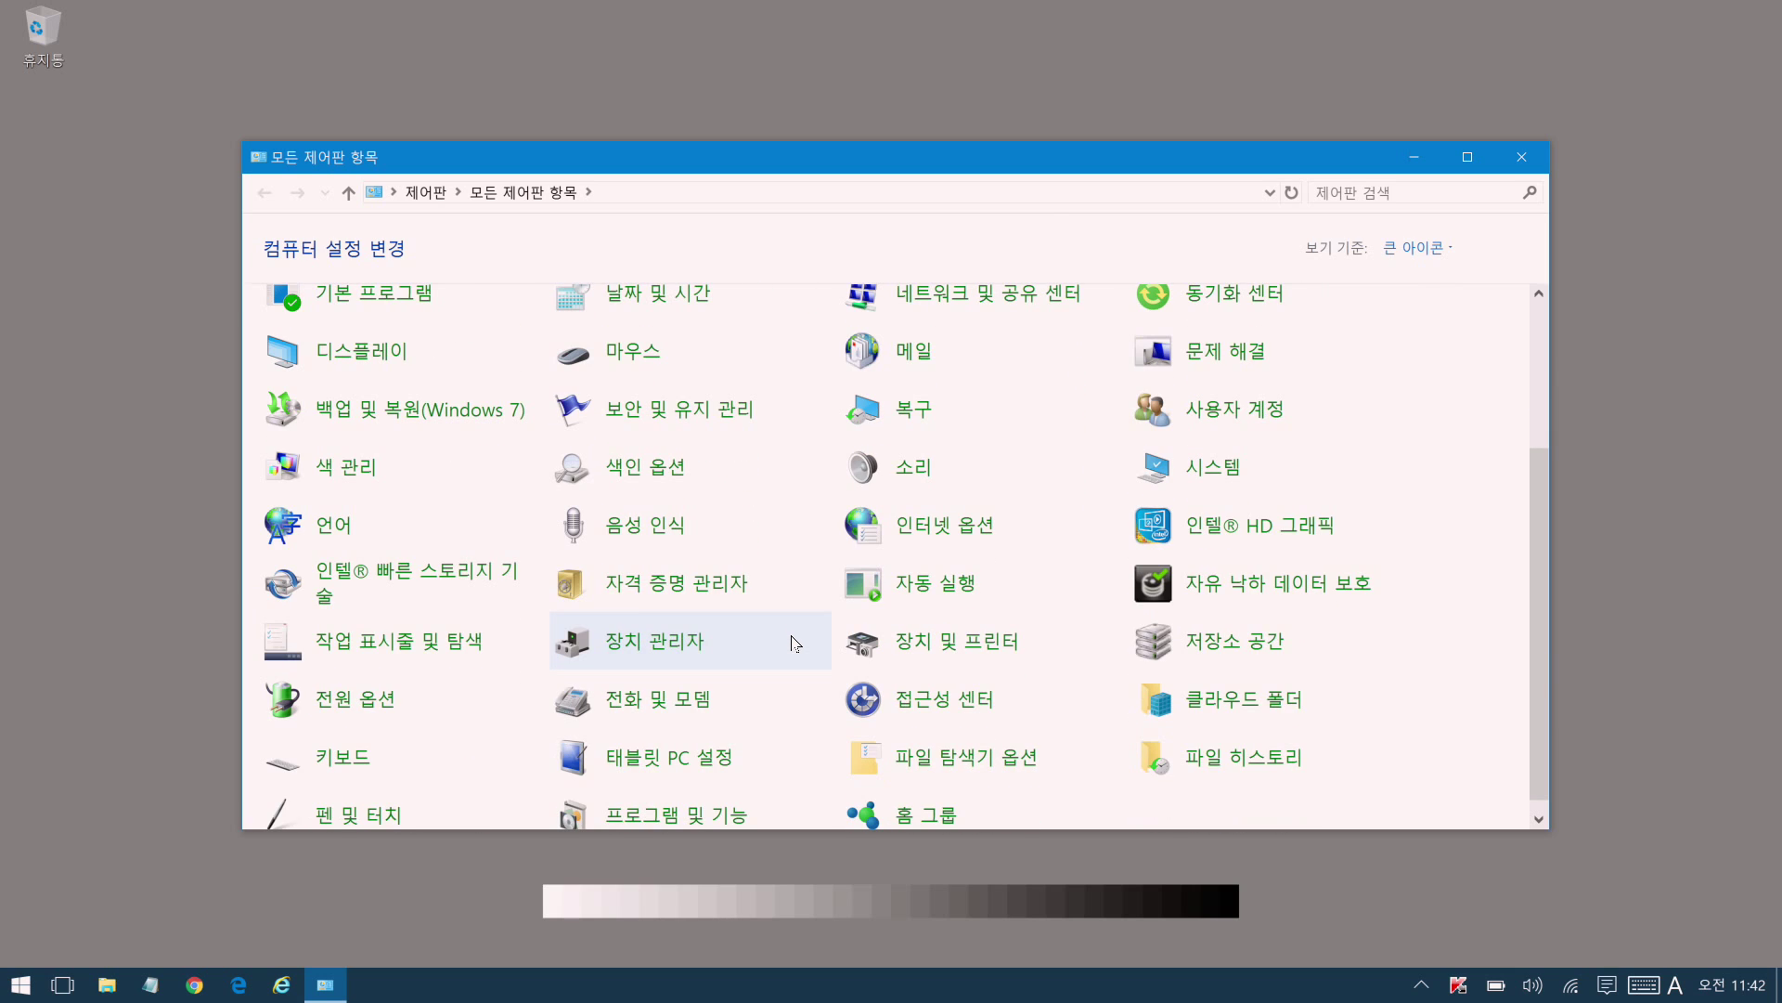
{"action": "scroll", "coordinate": [797, 641], "scroll_direction": "up", "scroll_amount": 3}
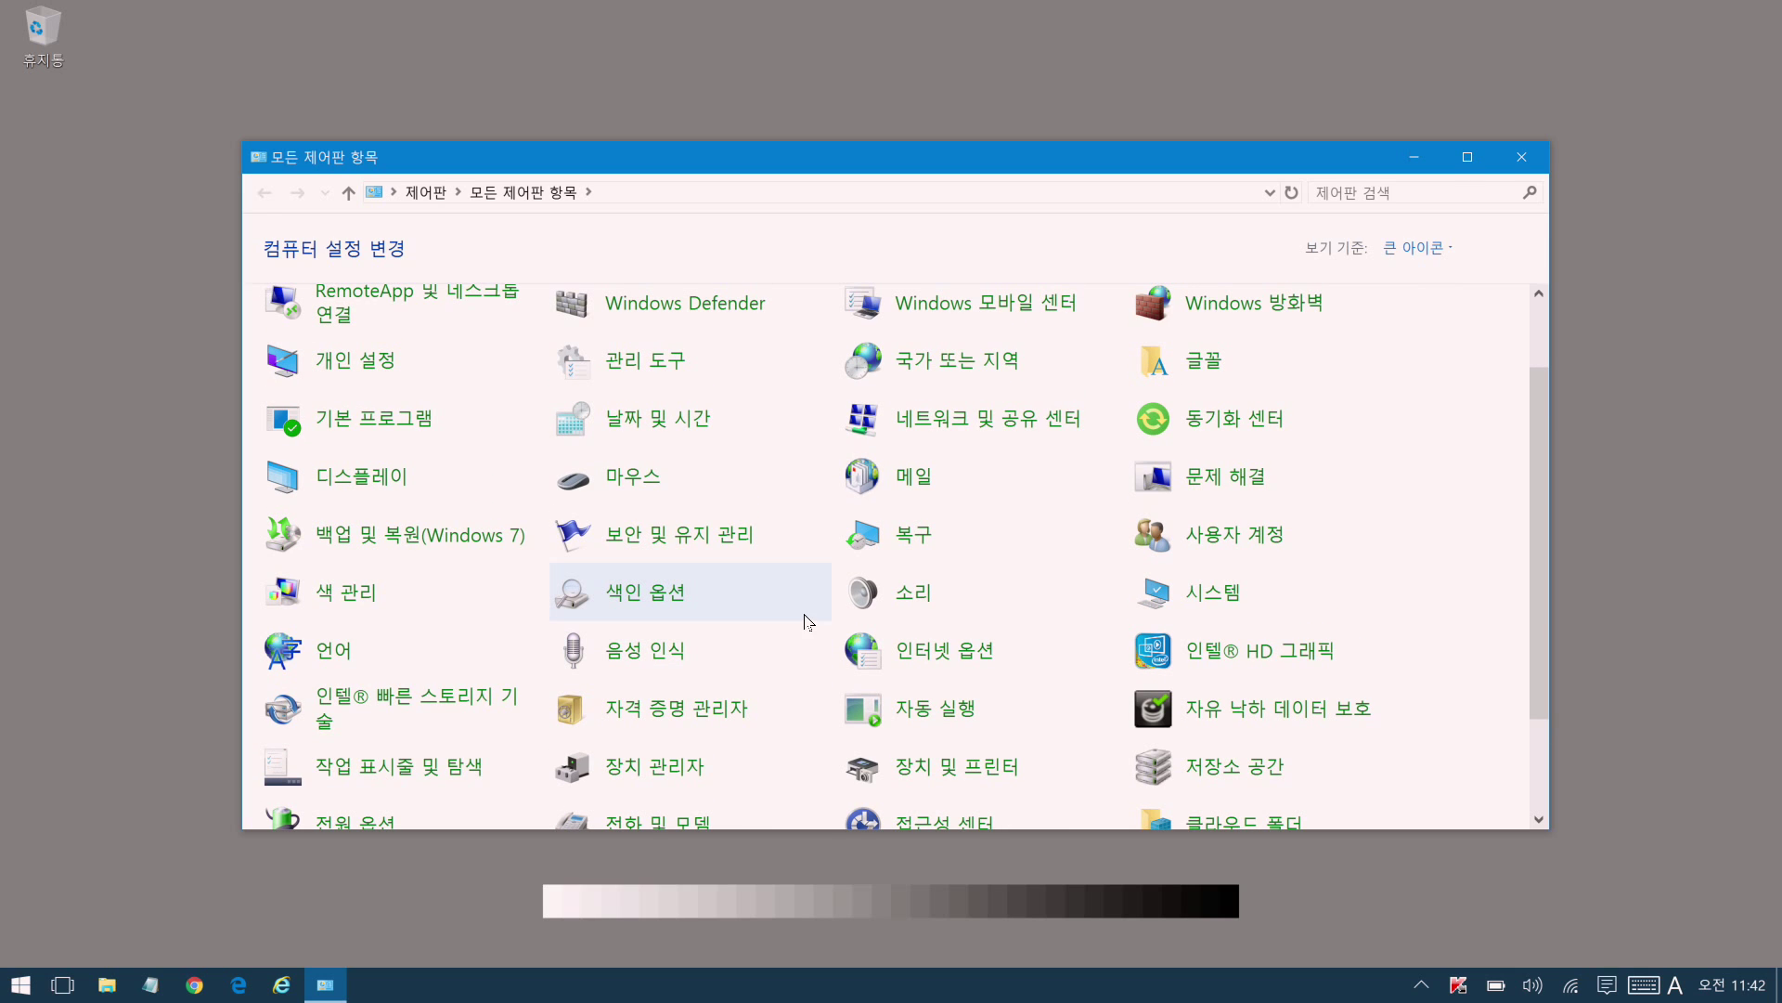
{"action": "left_click", "coordinate": [317, 592]}
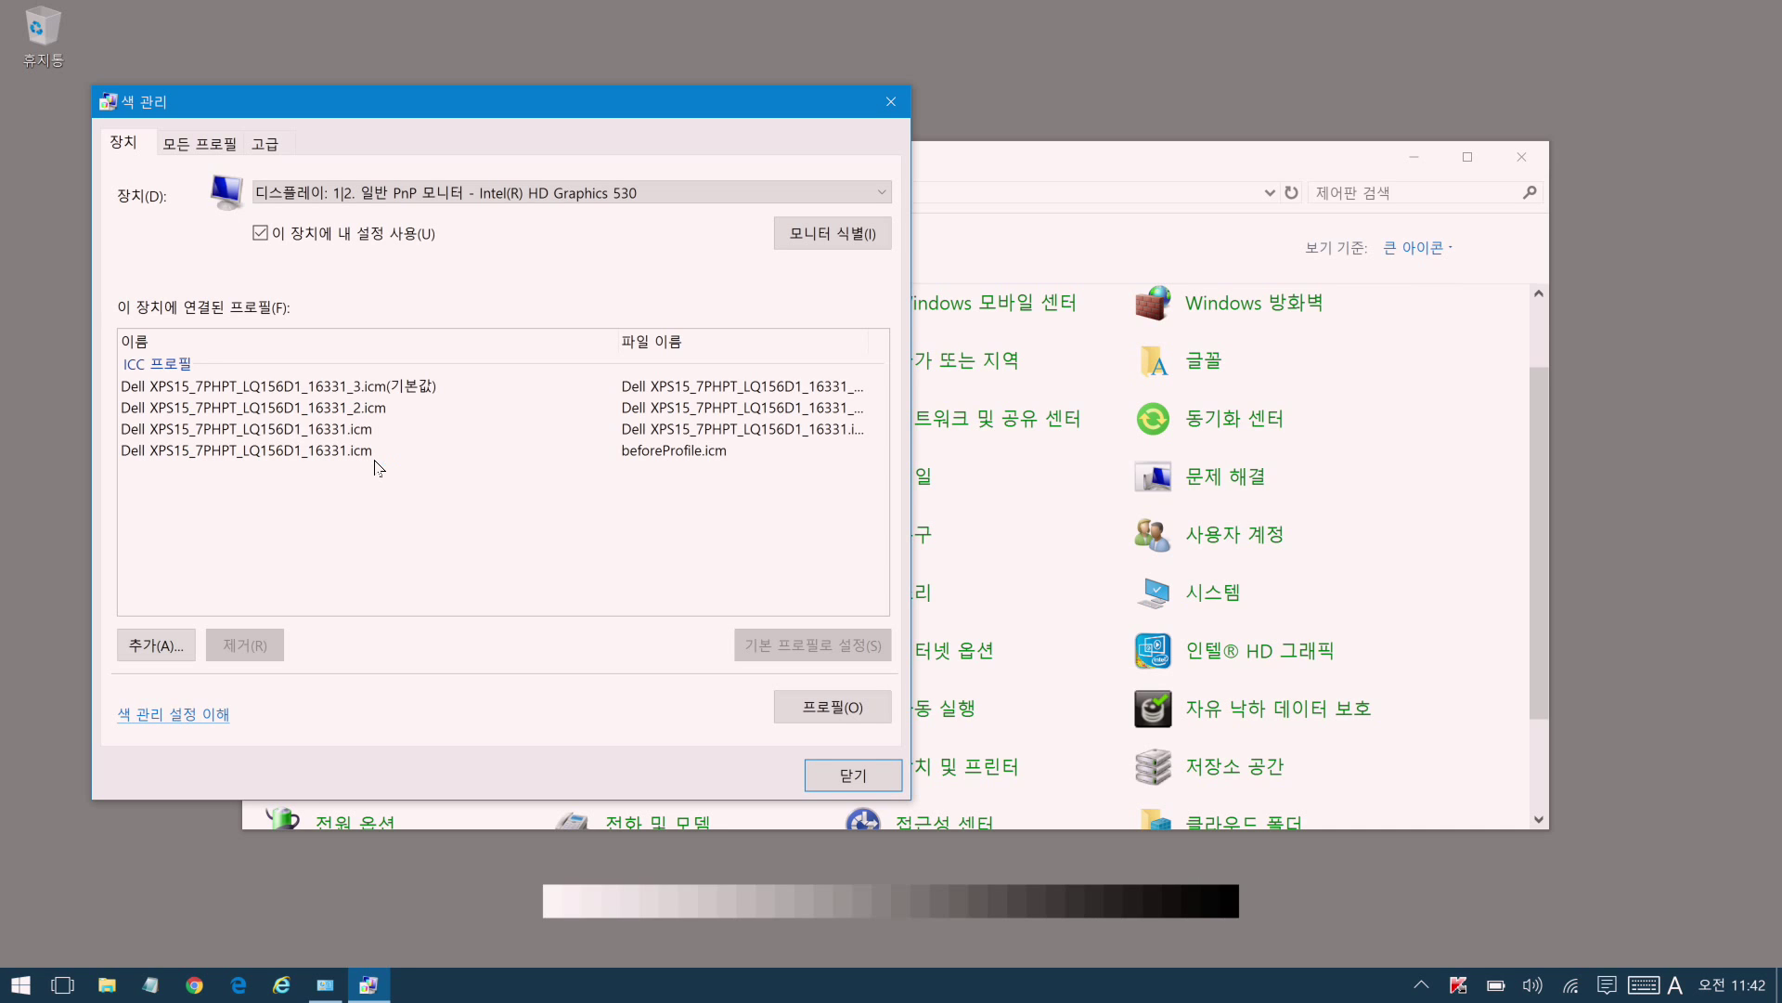
Step through the display's ICC profiles, ending on the default _3 profile.
{"action": "left_click", "coordinate": [349, 447]}
{"action": "left_click", "coordinate": [364, 429]}
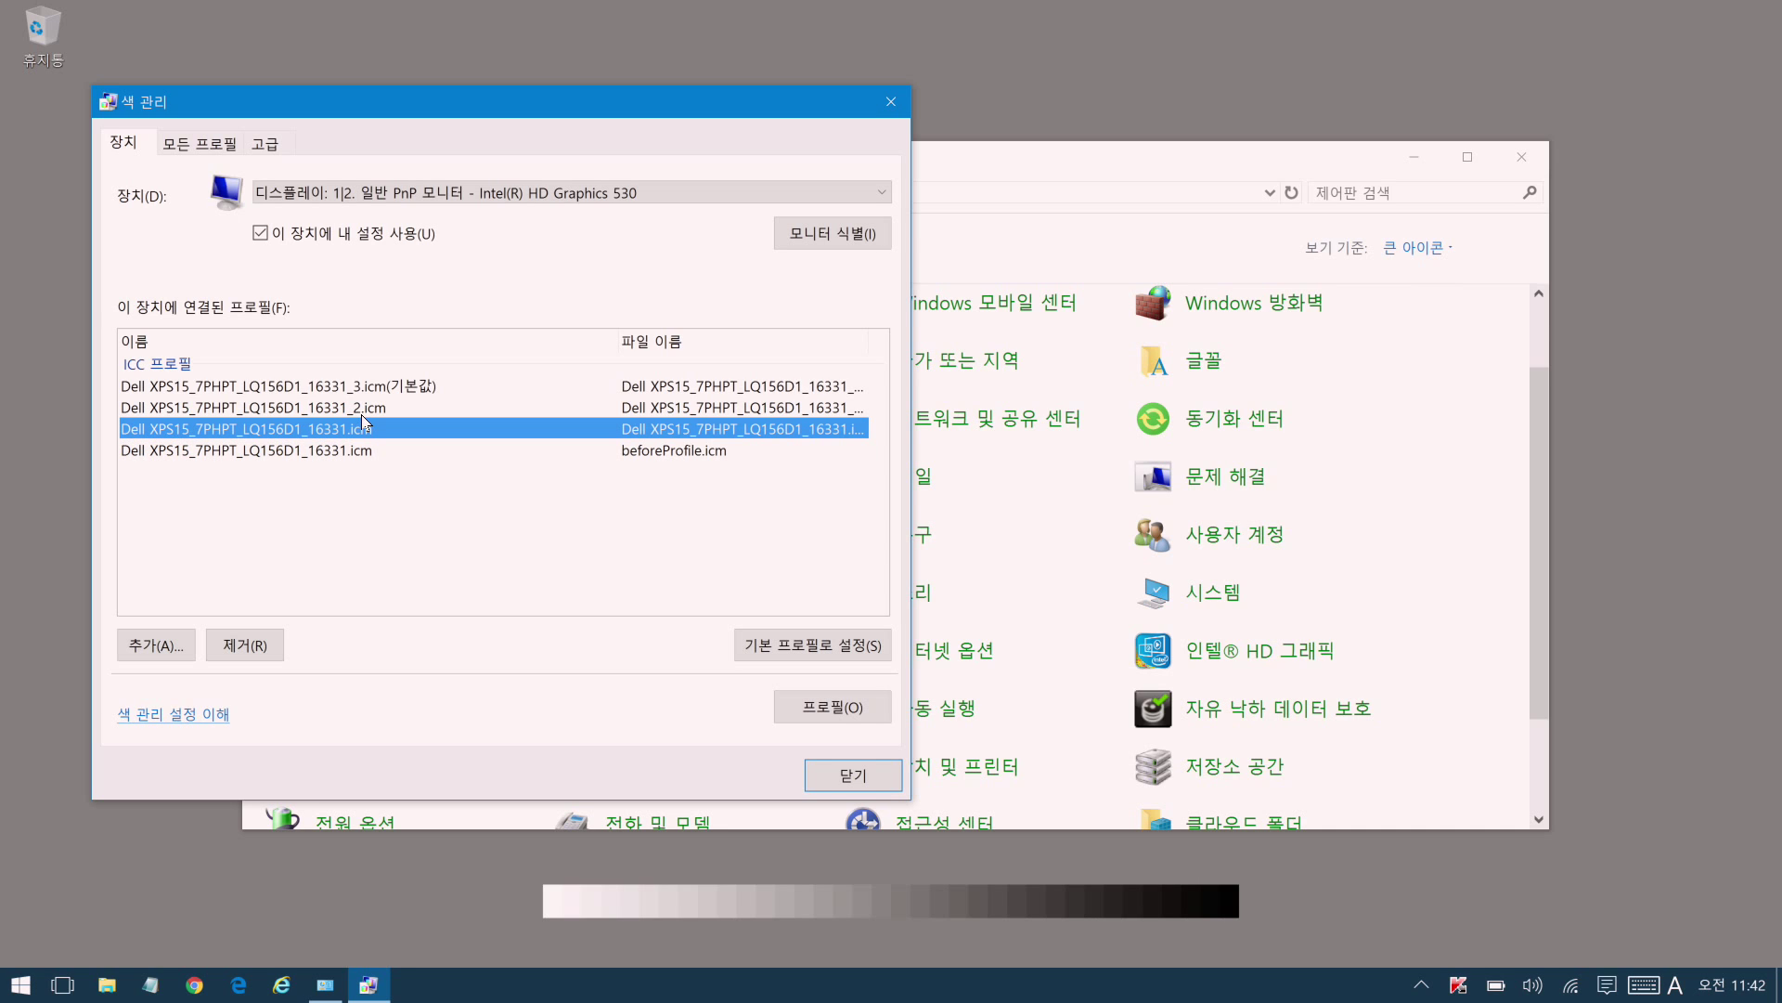
{"action": "left_click", "coordinate": [364, 410]}
{"action": "key", "text": "Up"}
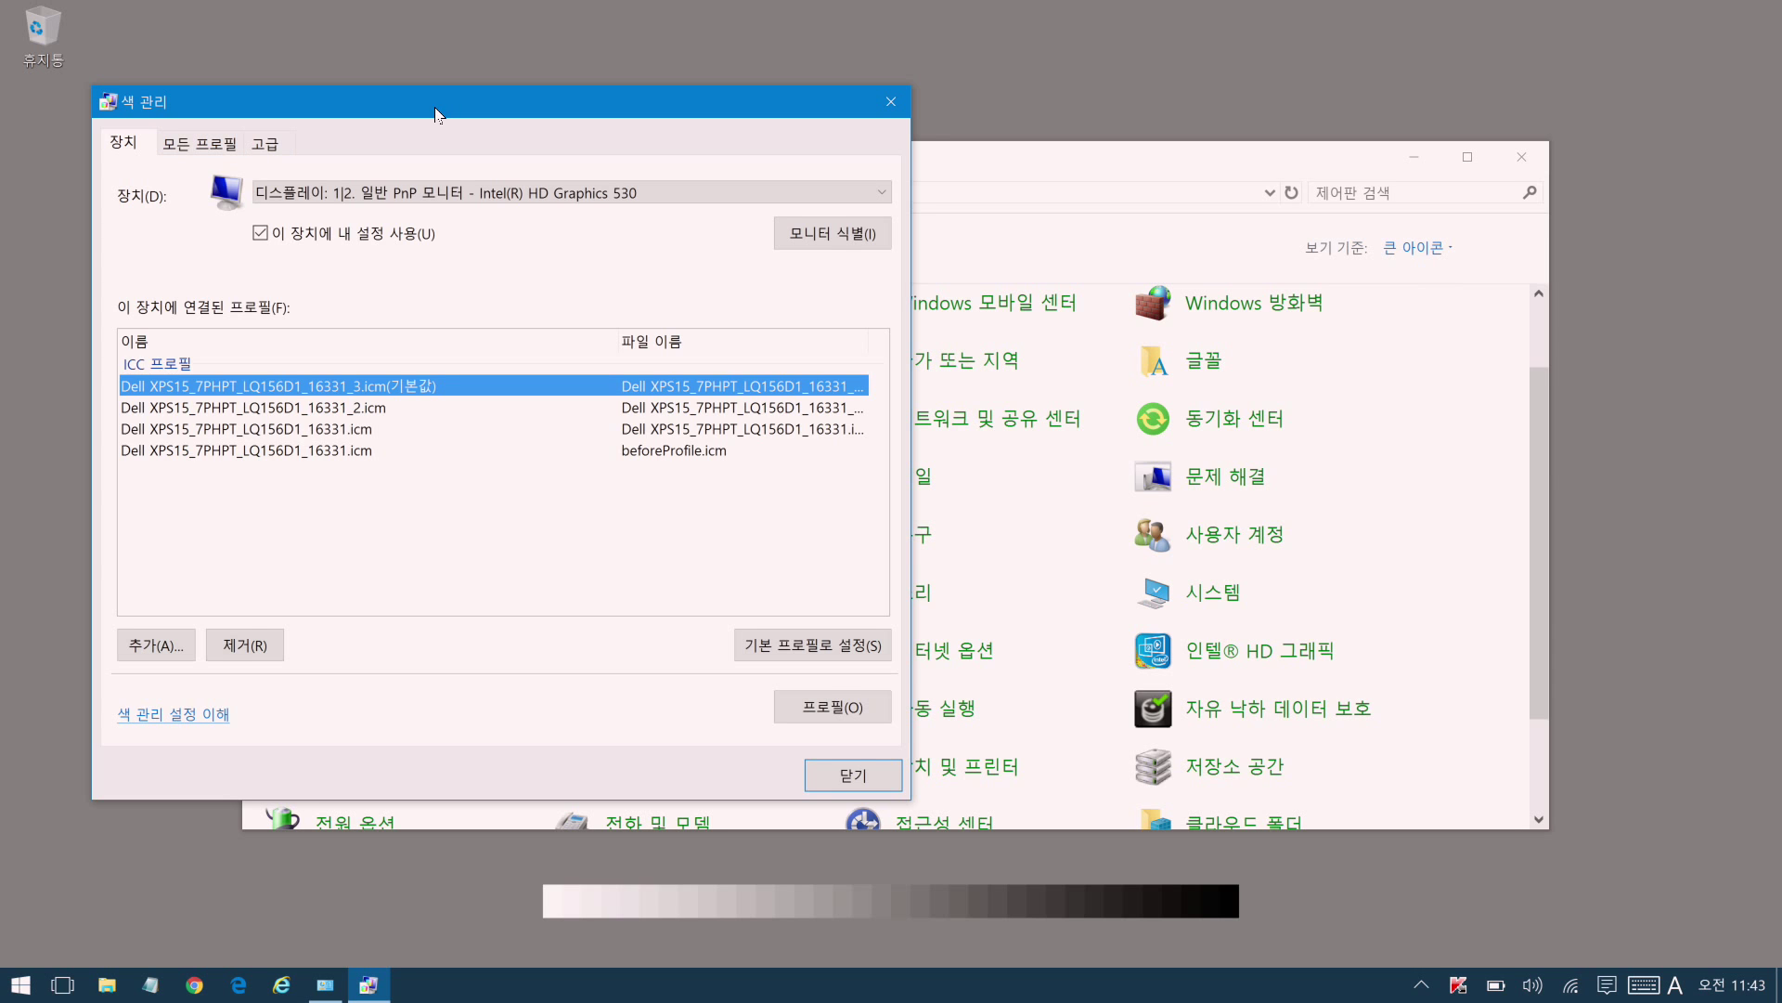
Reposition the dialog, recheck the _2 and _3 profiles, then close Color Management.
{"action": "left_click_drag", "start_coordinate": [437, 113], "coordinate": [387, 149]}
{"action": "left_click", "coordinate": [1064, 163]}
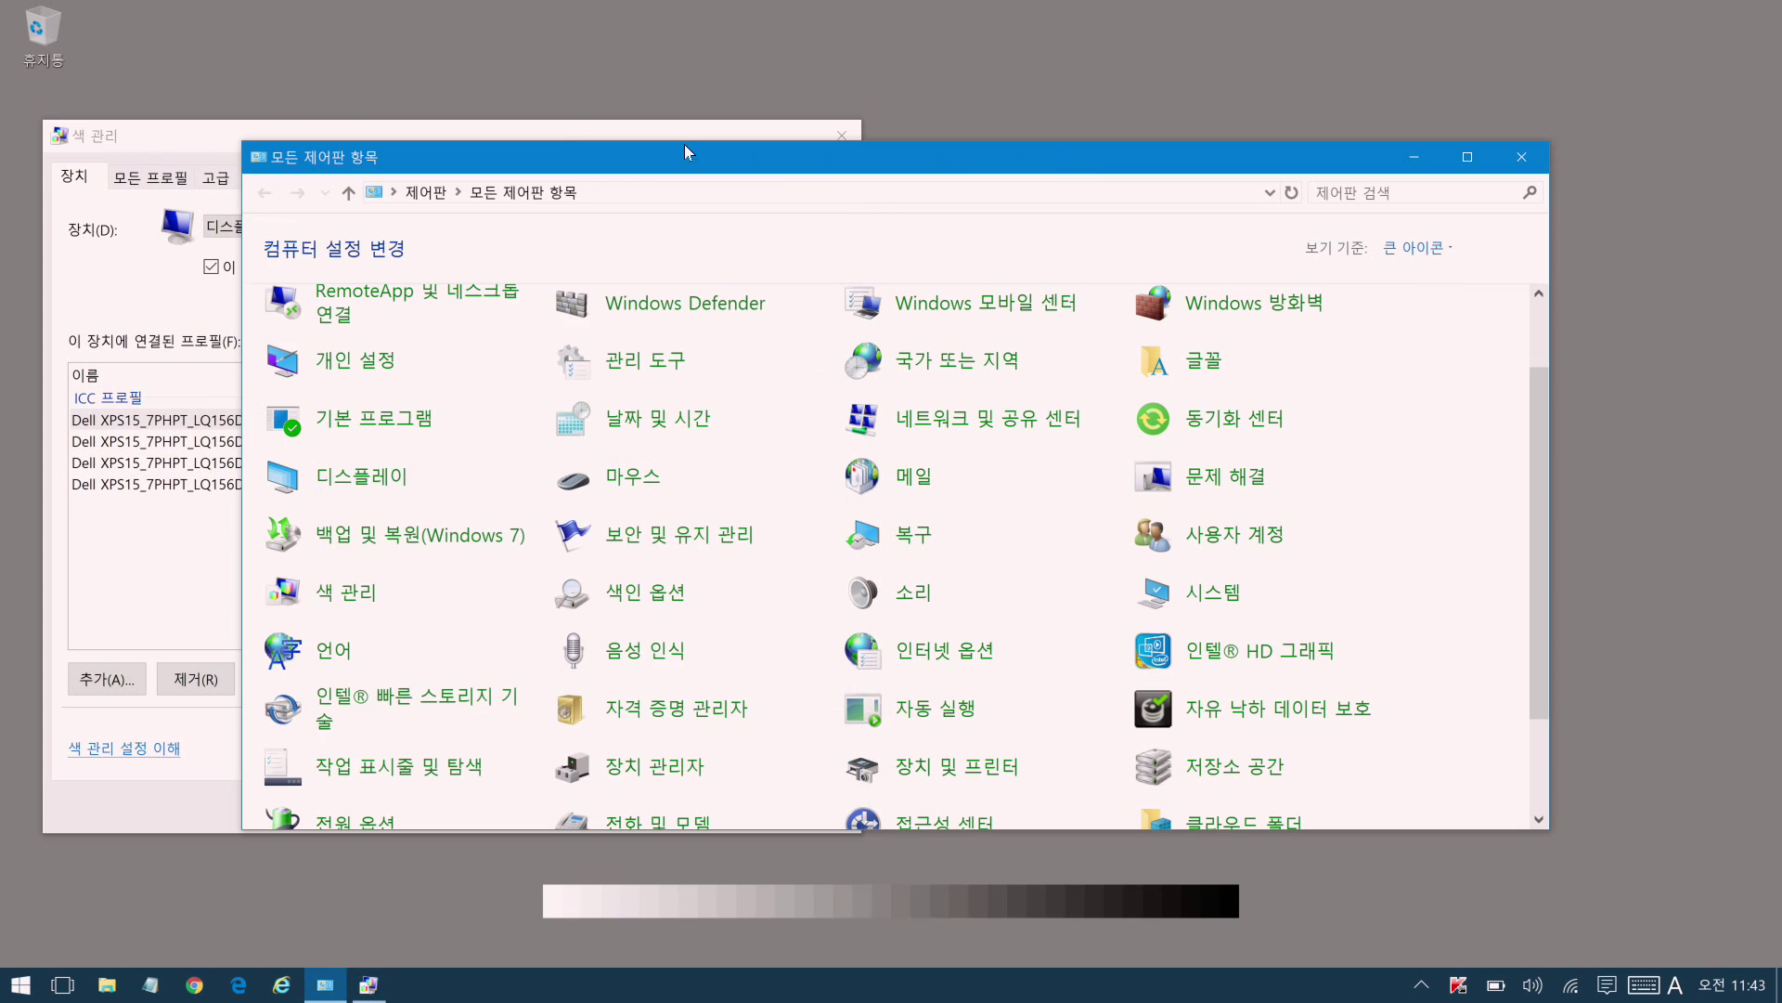
{"action": "left_click", "coordinate": [574, 138]}
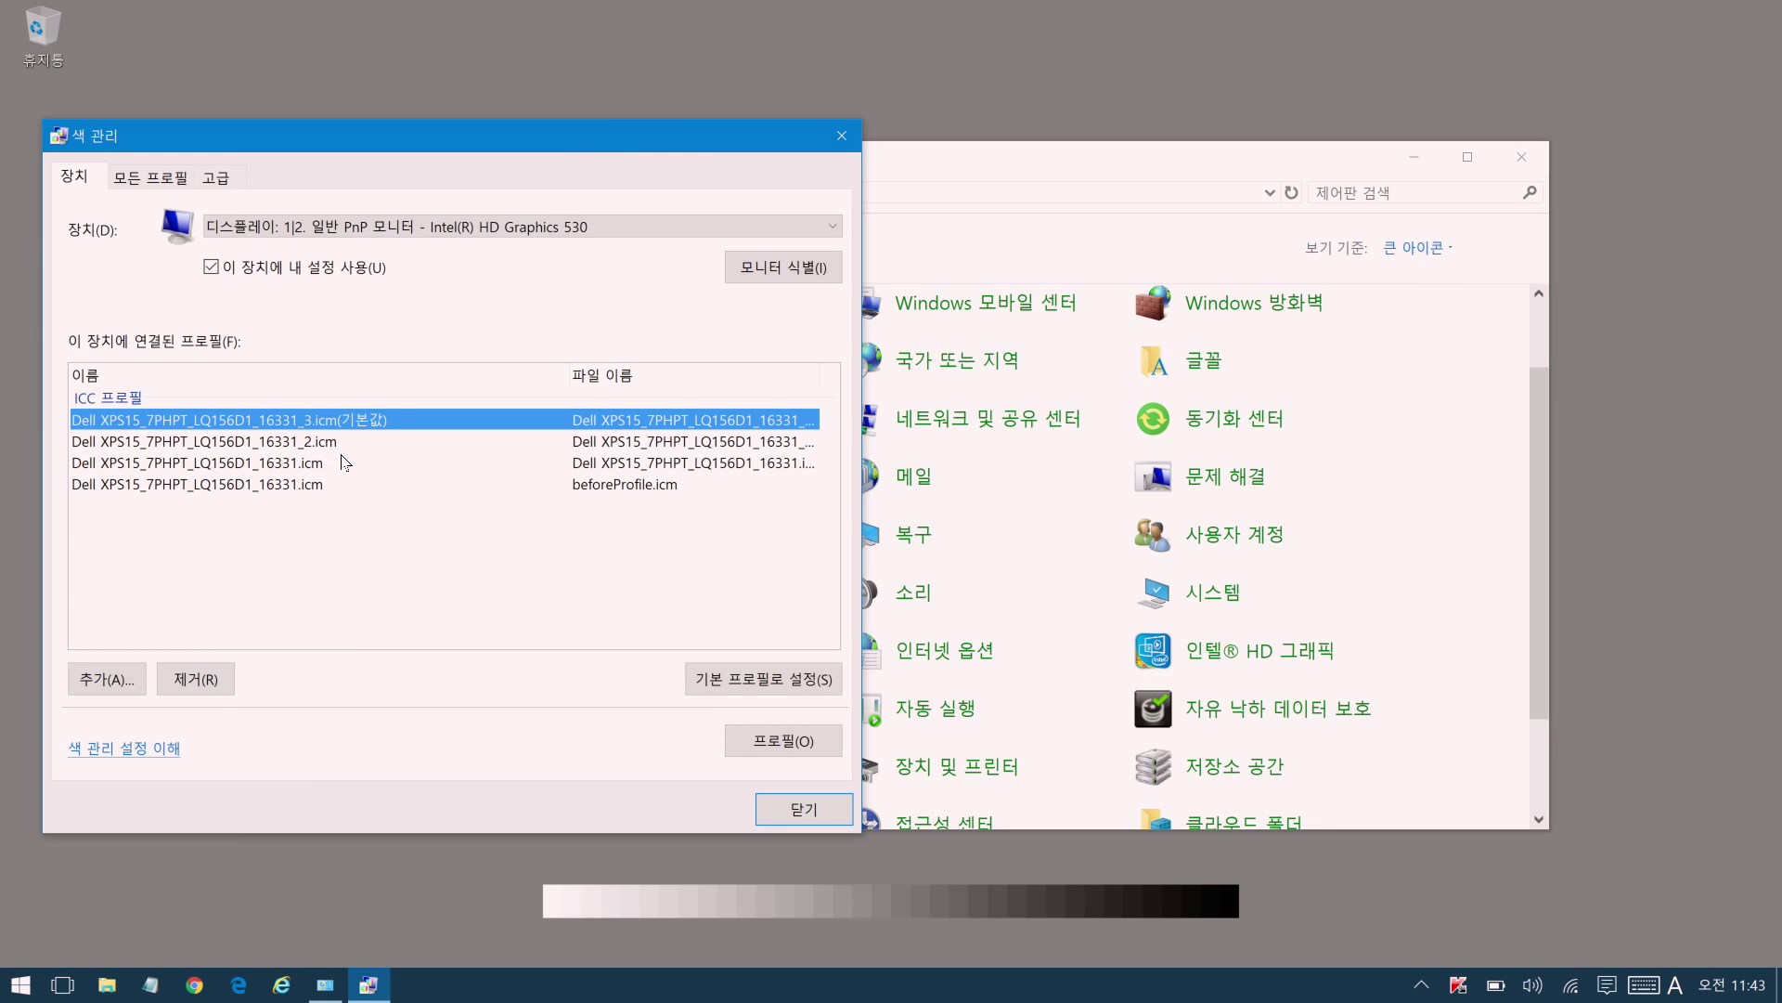
{"action": "left_click", "coordinate": [316, 443]}
{"action": "left_click", "coordinate": [340, 421]}
{"action": "left_click", "coordinate": [843, 135]}
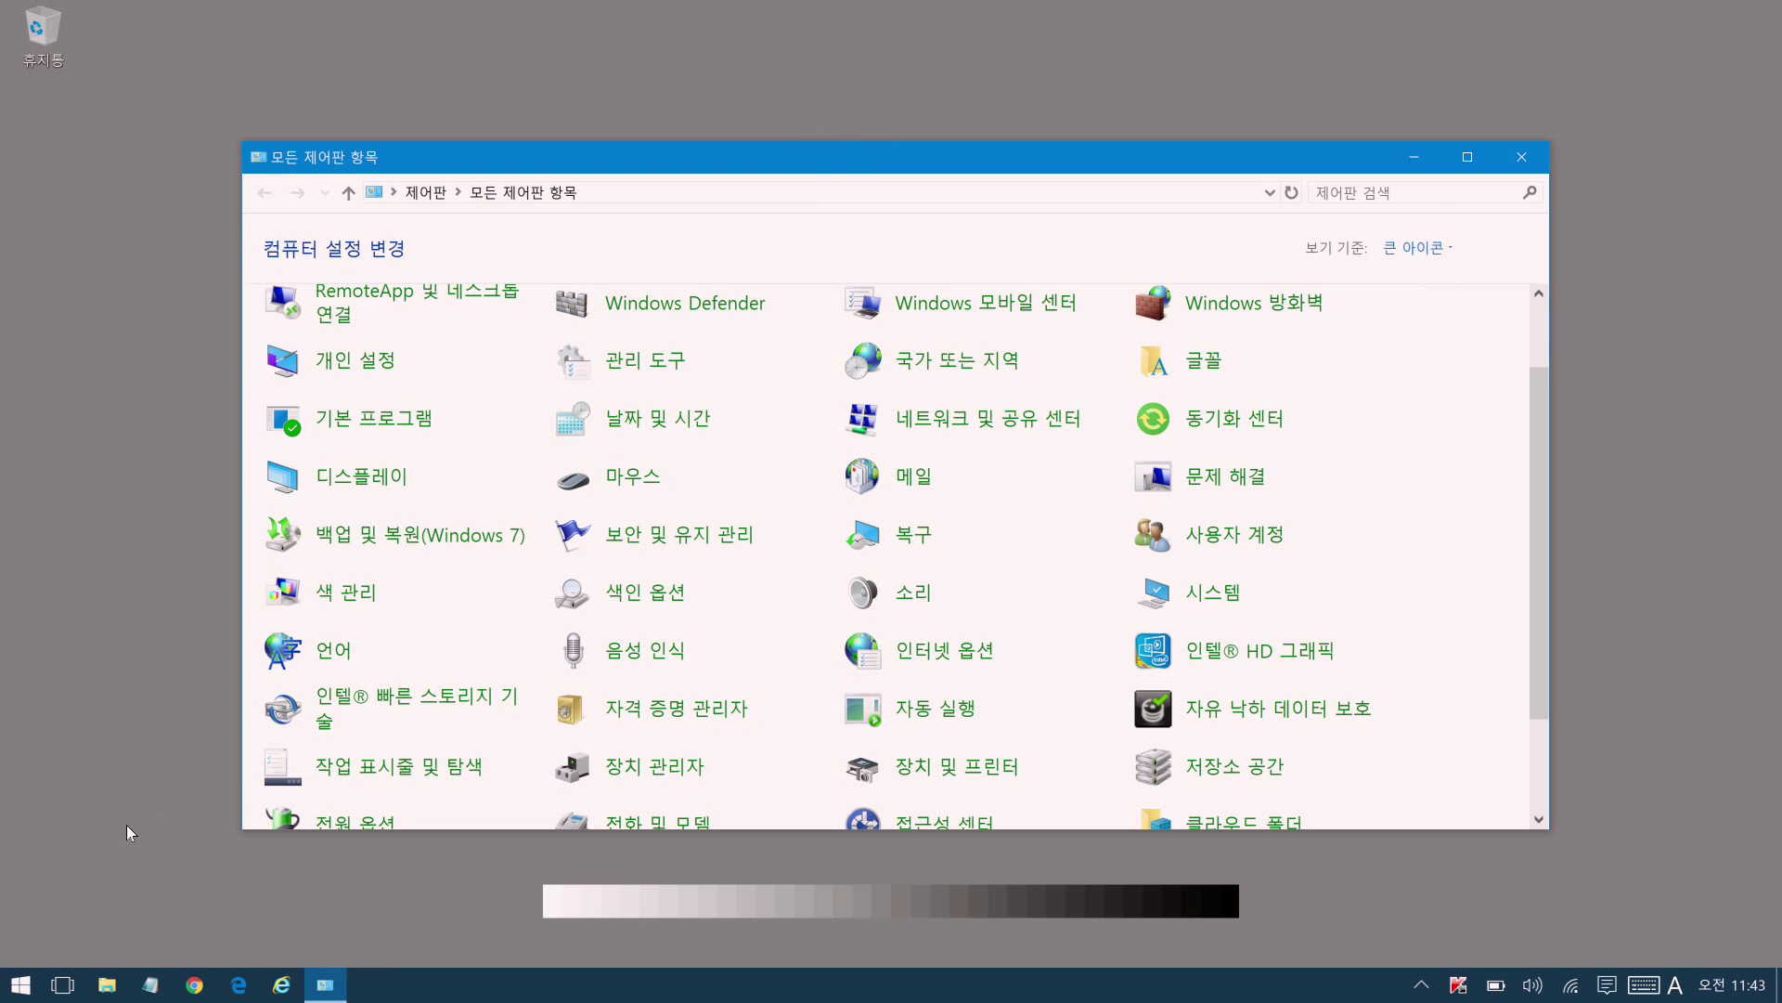
Open the Start menu and scroll through the System, Adobe, Office_Text and browser tile groups.
{"action": "left_click", "coordinate": [24, 997]}
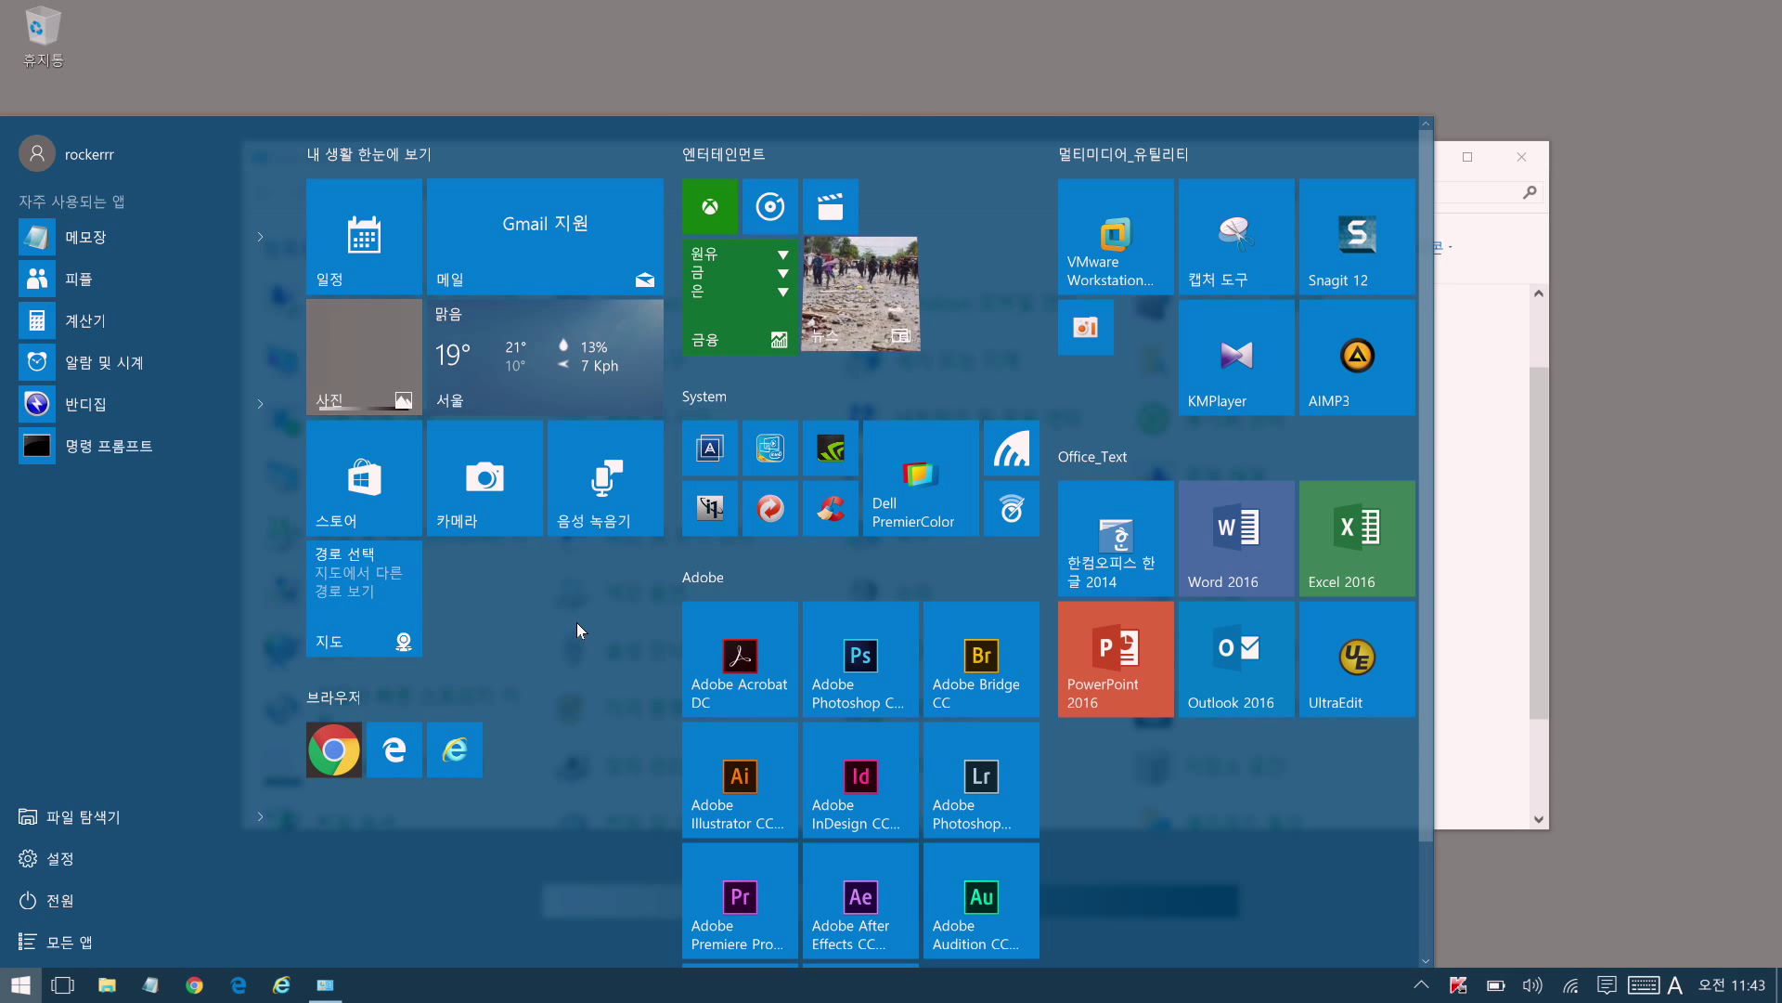
{"action": "scroll", "coordinate": [577, 622], "scroll_direction": "down", "scroll_amount": 3}
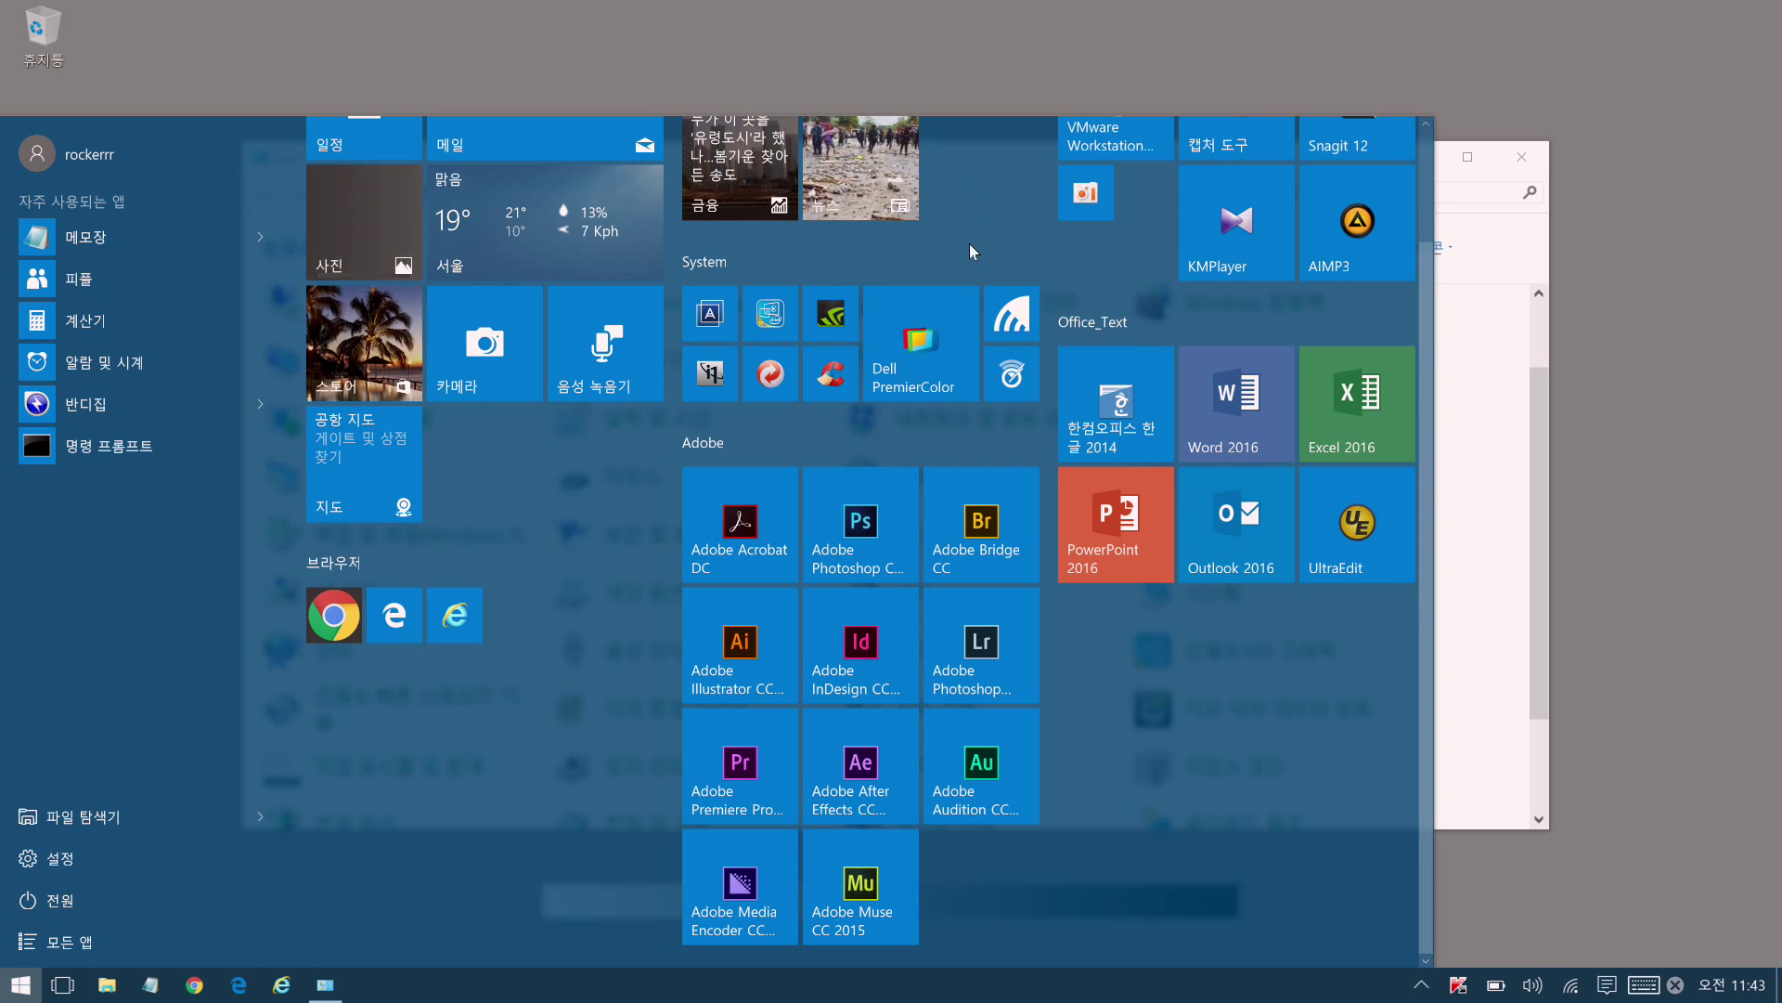
{"action": "scroll", "coordinate": [969, 246], "scroll_direction": "up", "scroll_amount": 2}
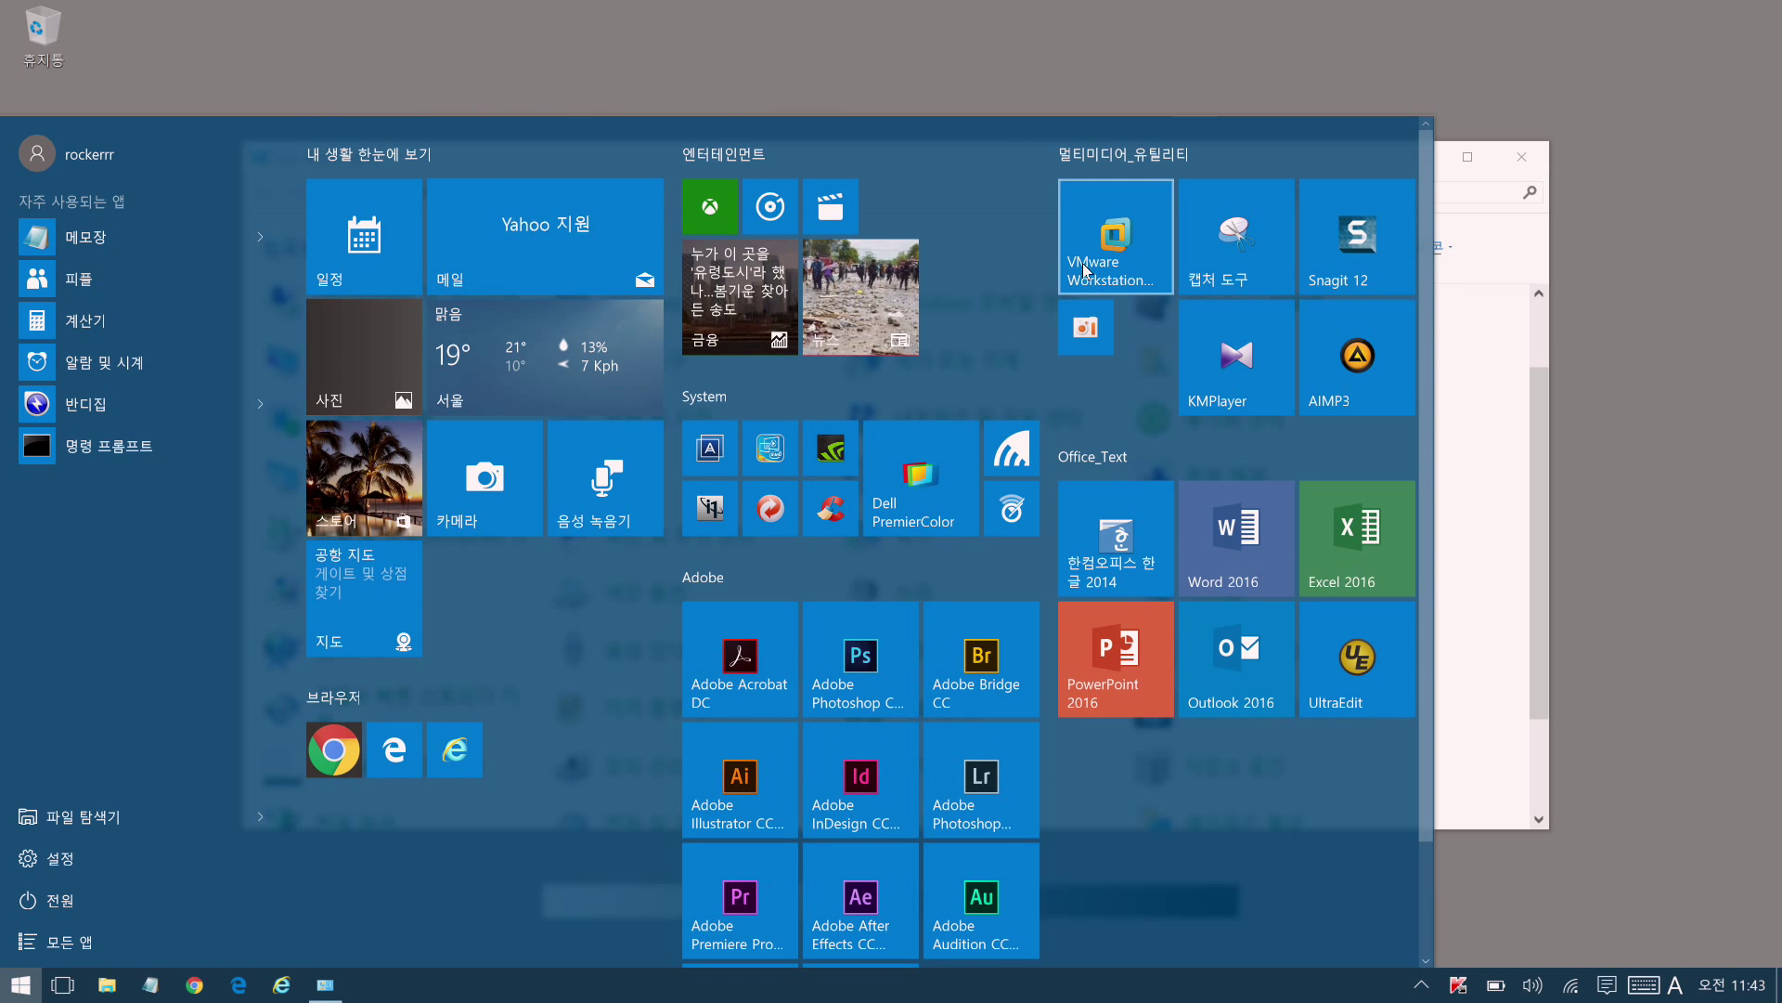
Launch VMware Workstation to view the powered-off Windows 10 x64 machine, then close it.
{"action": "left_click", "coordinate": [1158, 249]}
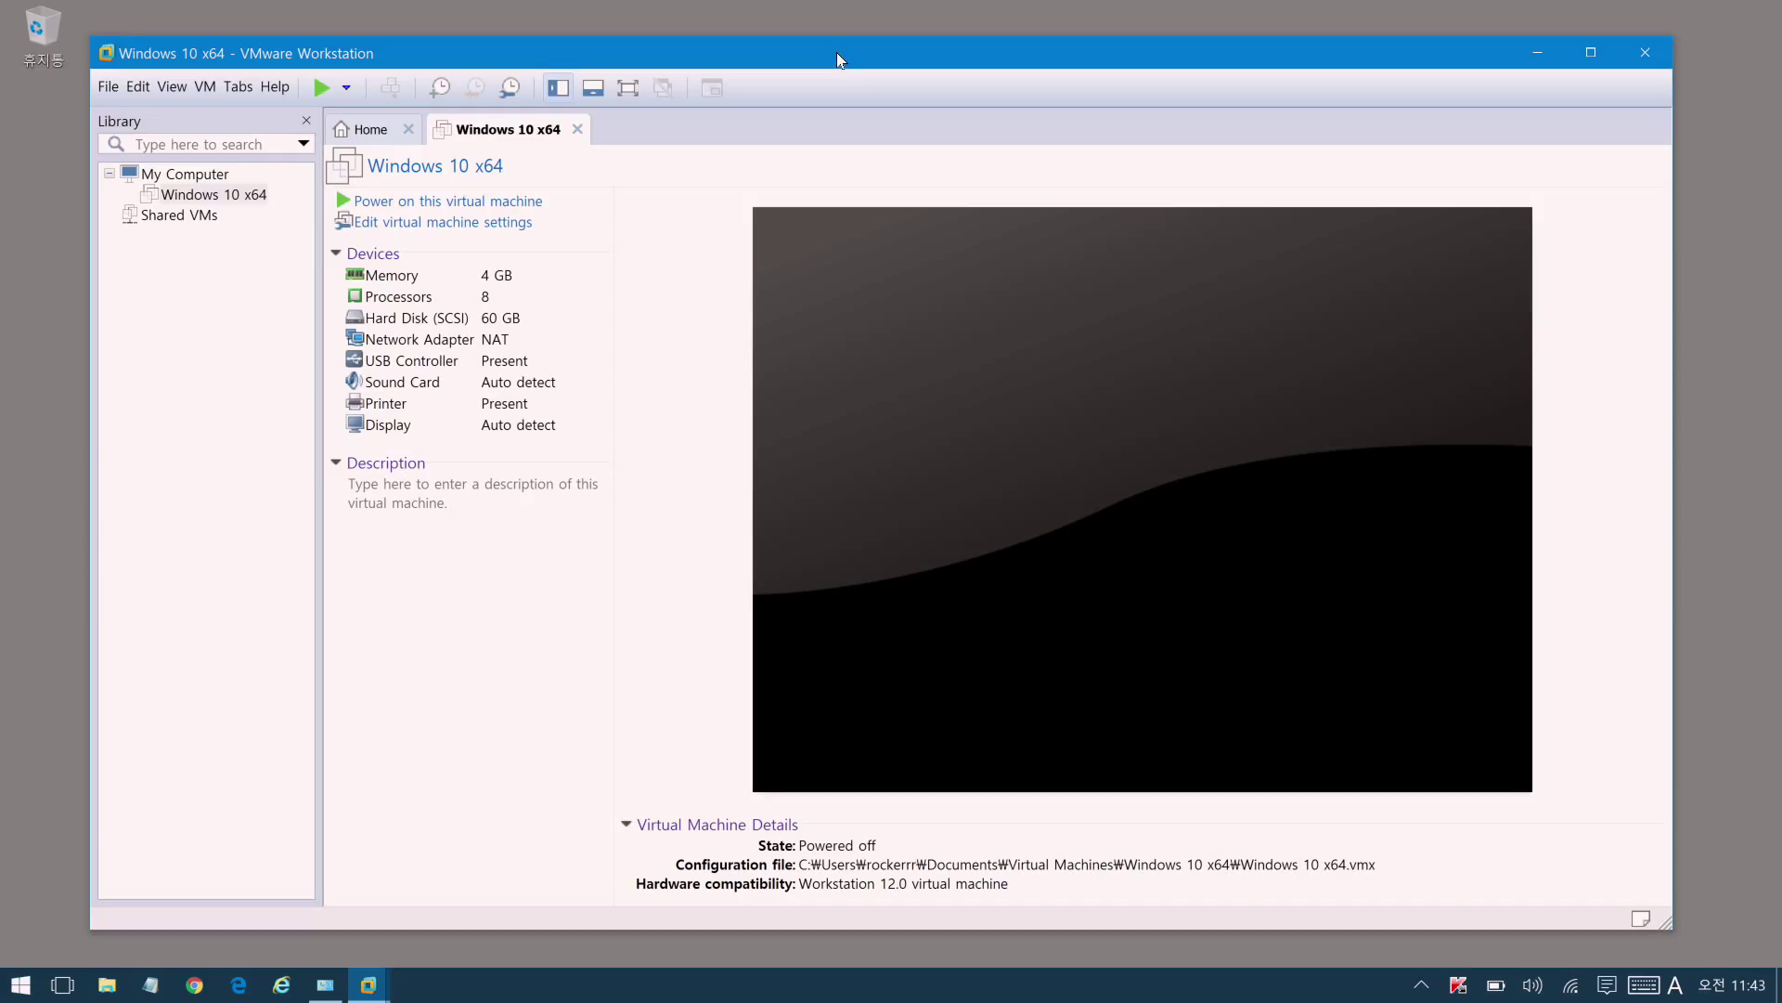
{"action": "left_click_drag", "start_coordinate": [833, 48], "coordinate": [828, 41]}
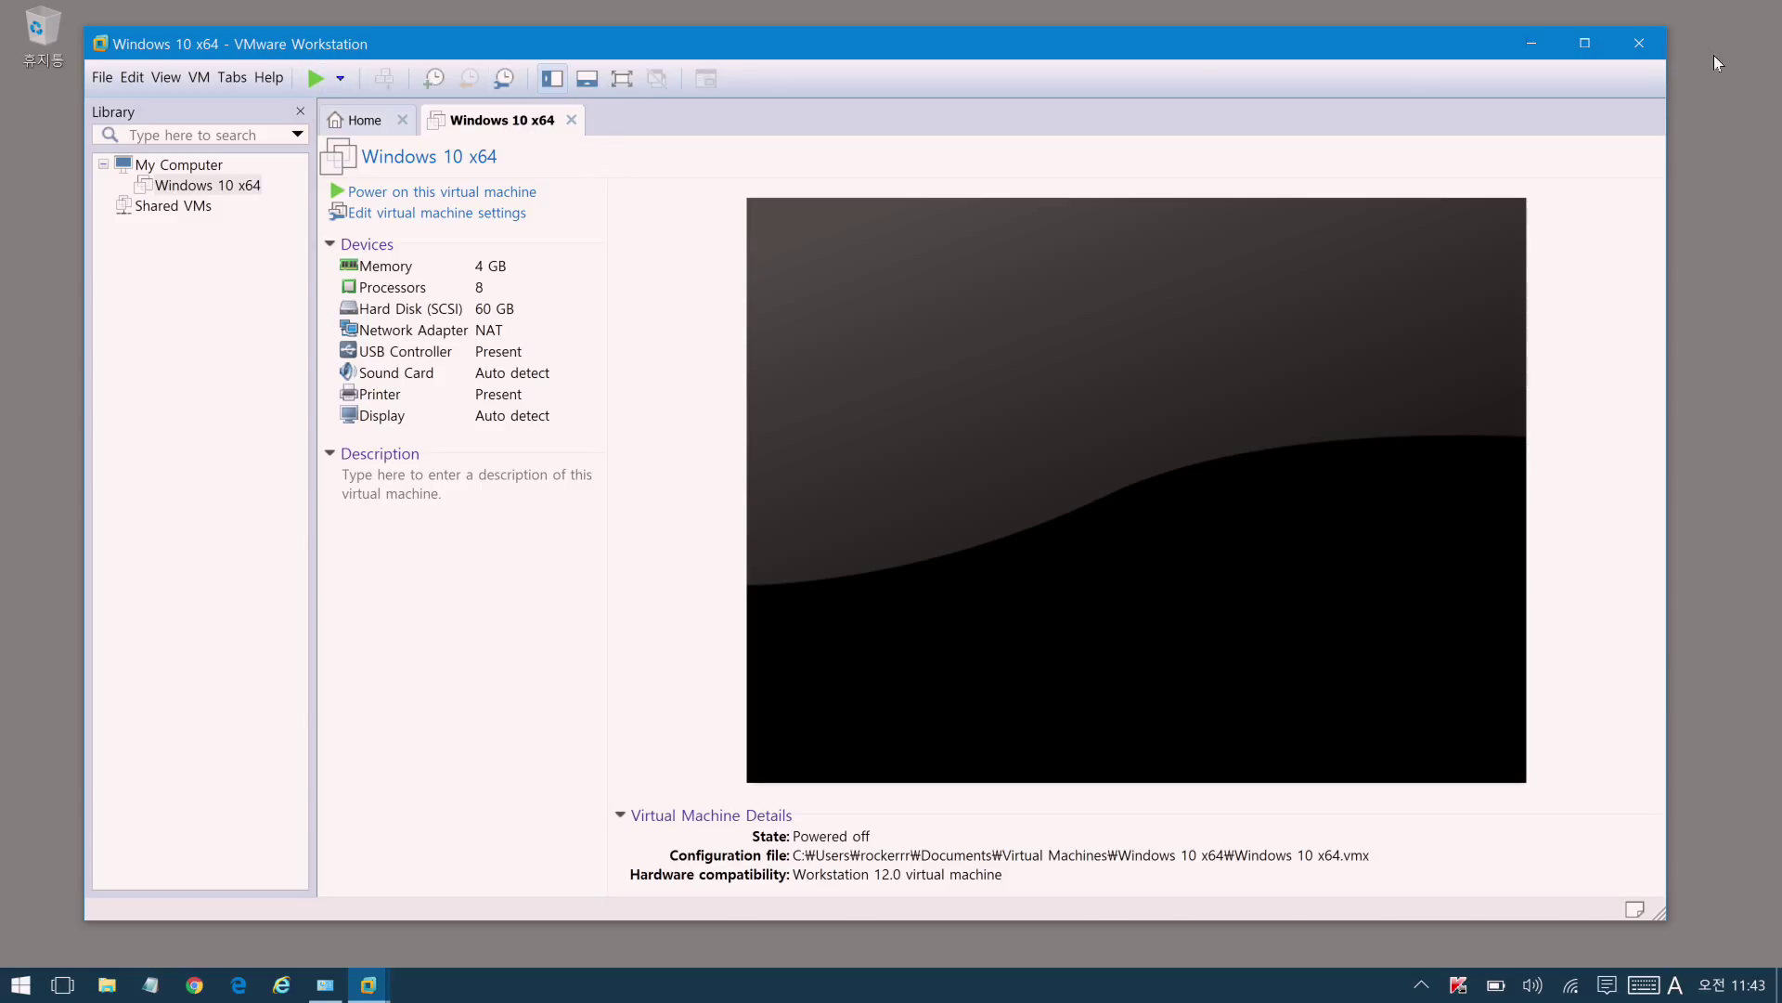
{"action": "left_click", "coordinate": [1625, 49]}
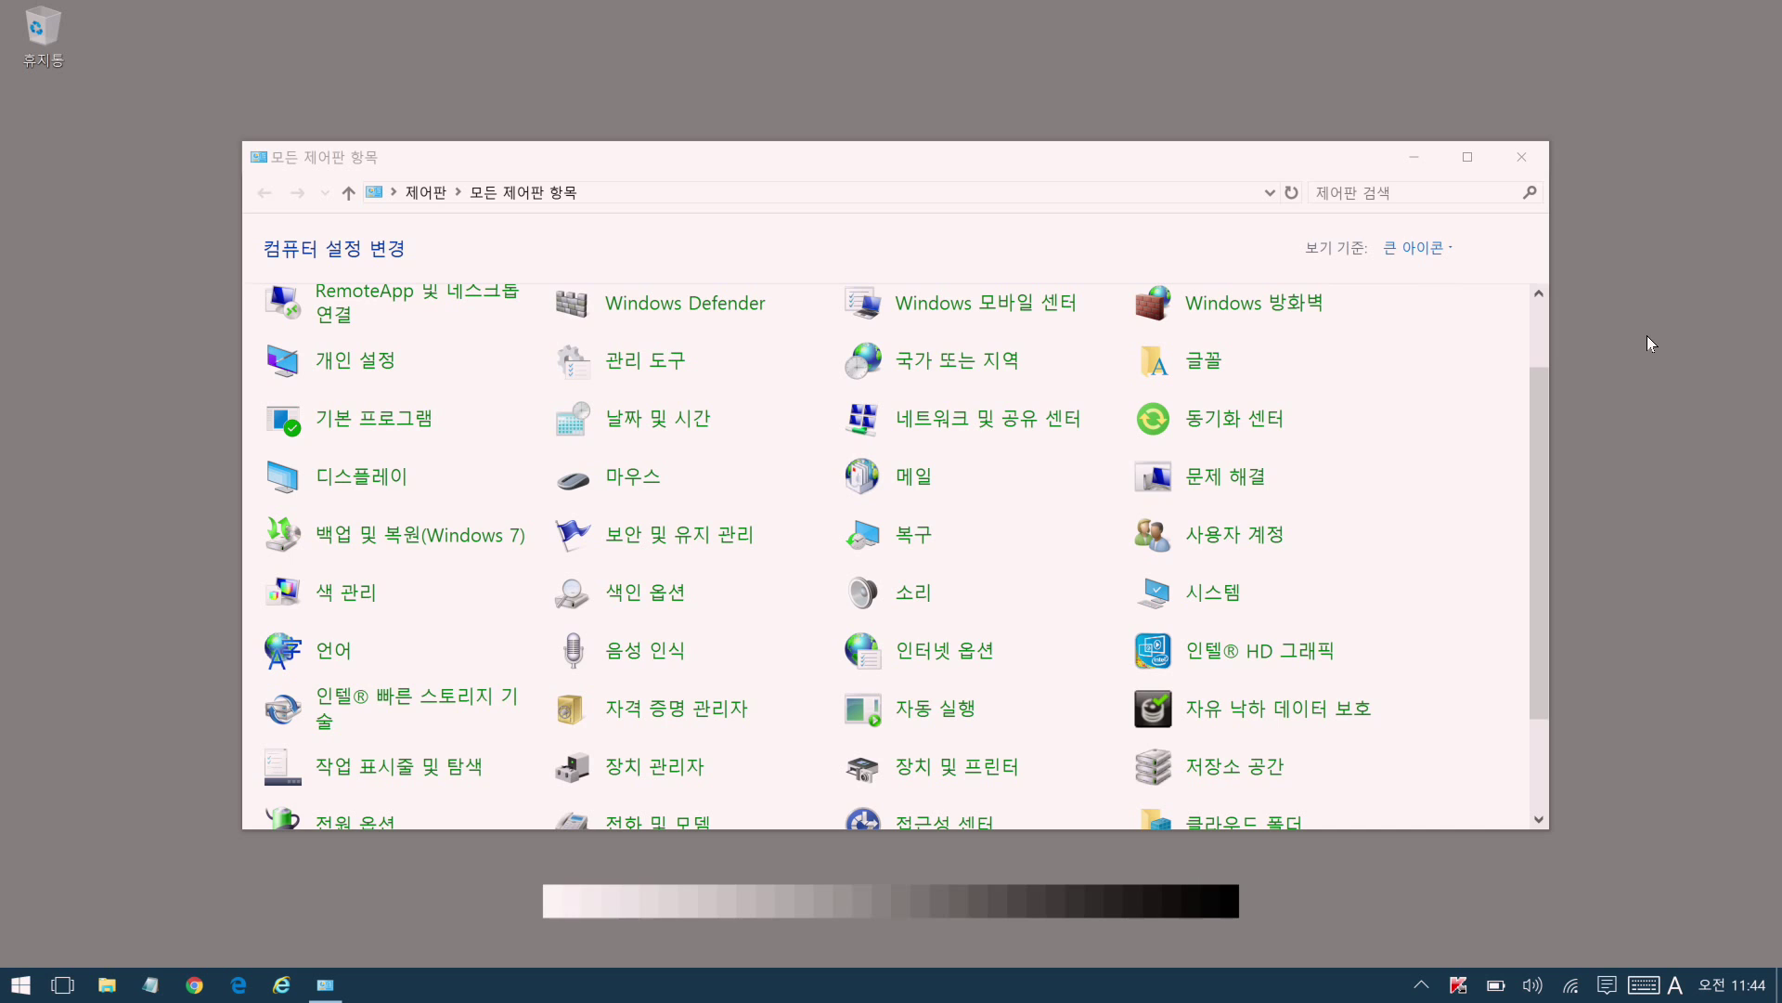
Check the System page (Windows 10 Home, i7-6700HQ, 16GB RAM), then close it.
{"action": "left_click", "coordinate": [1235, 599]}
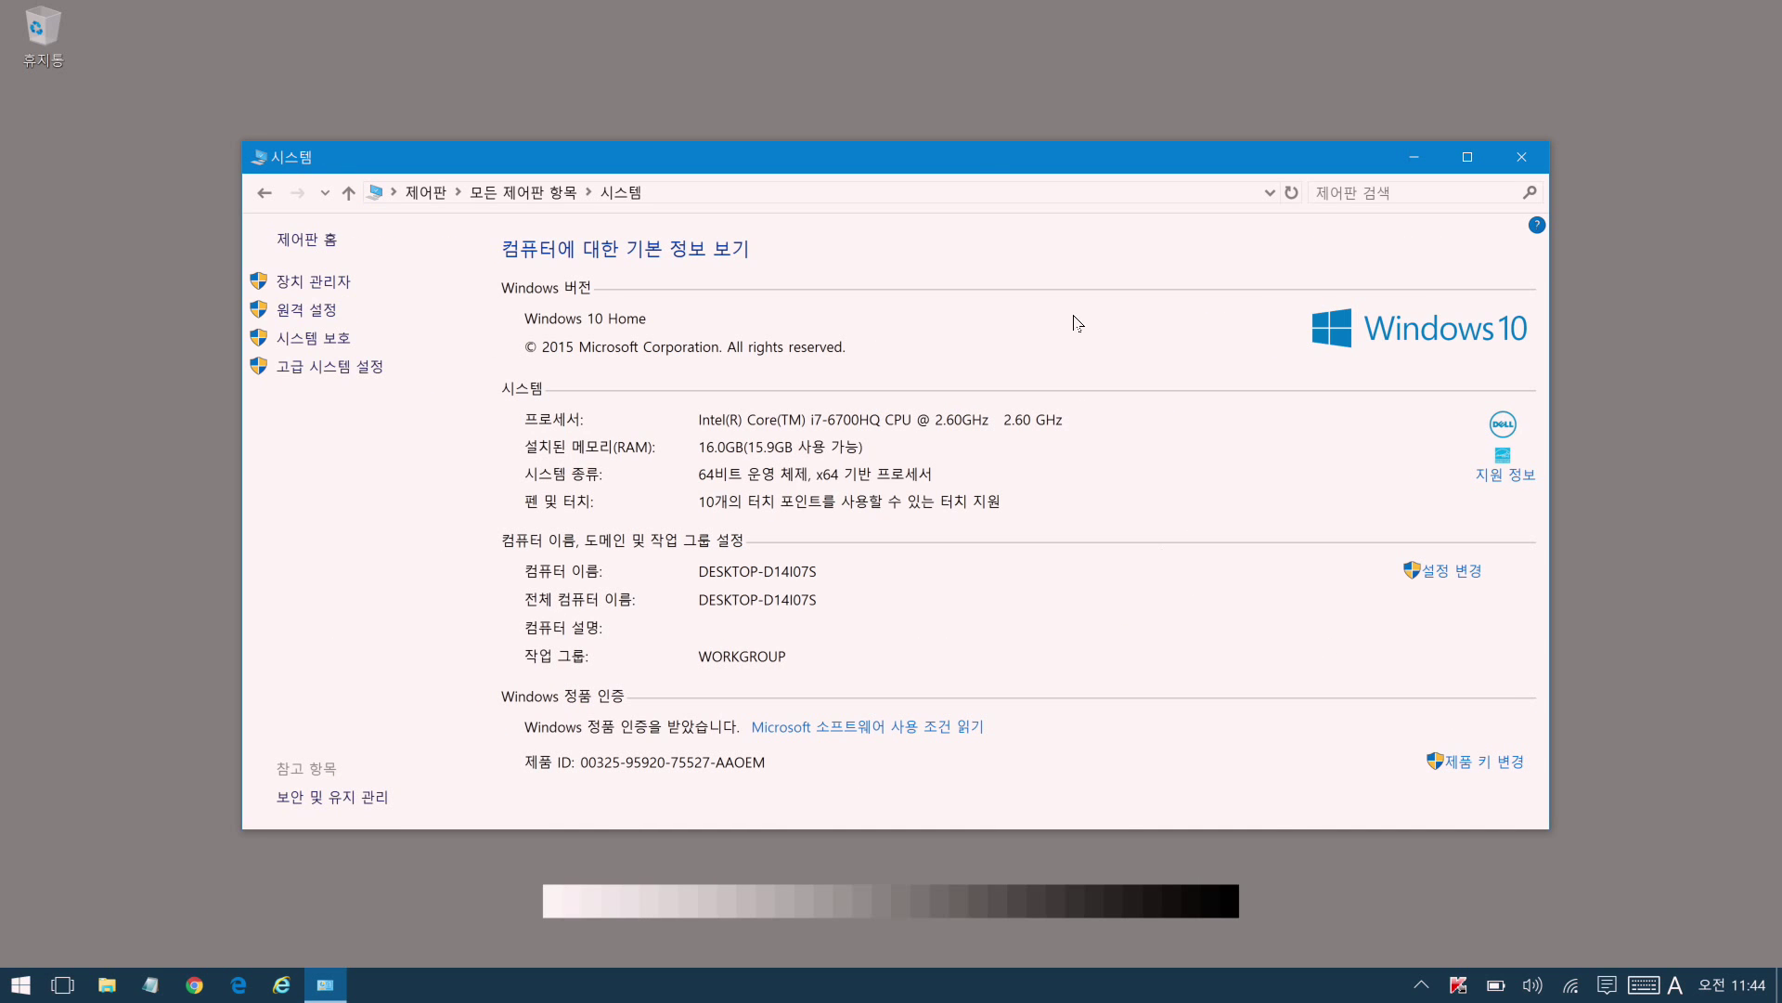
{"action": "left_click_drag", "start_coordinate": [974, 173], "coordinate": [919, 111]}
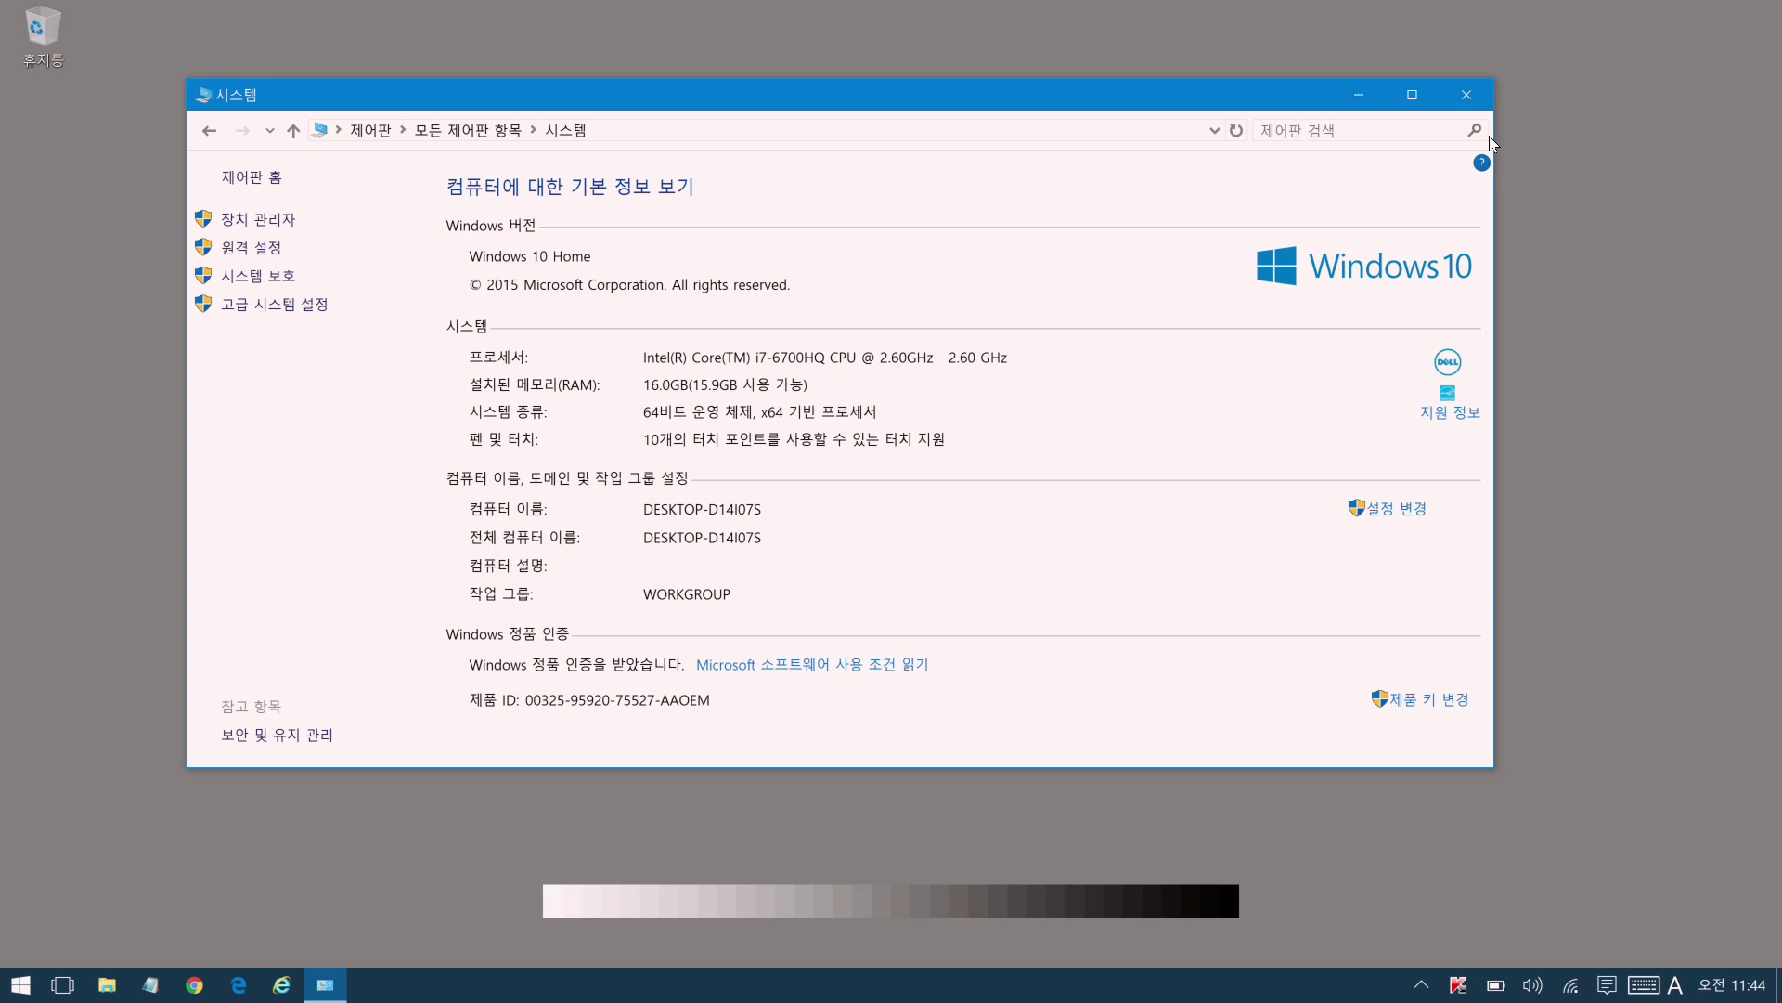
{"action": "left_click", "coordinate": [1483, 94]}
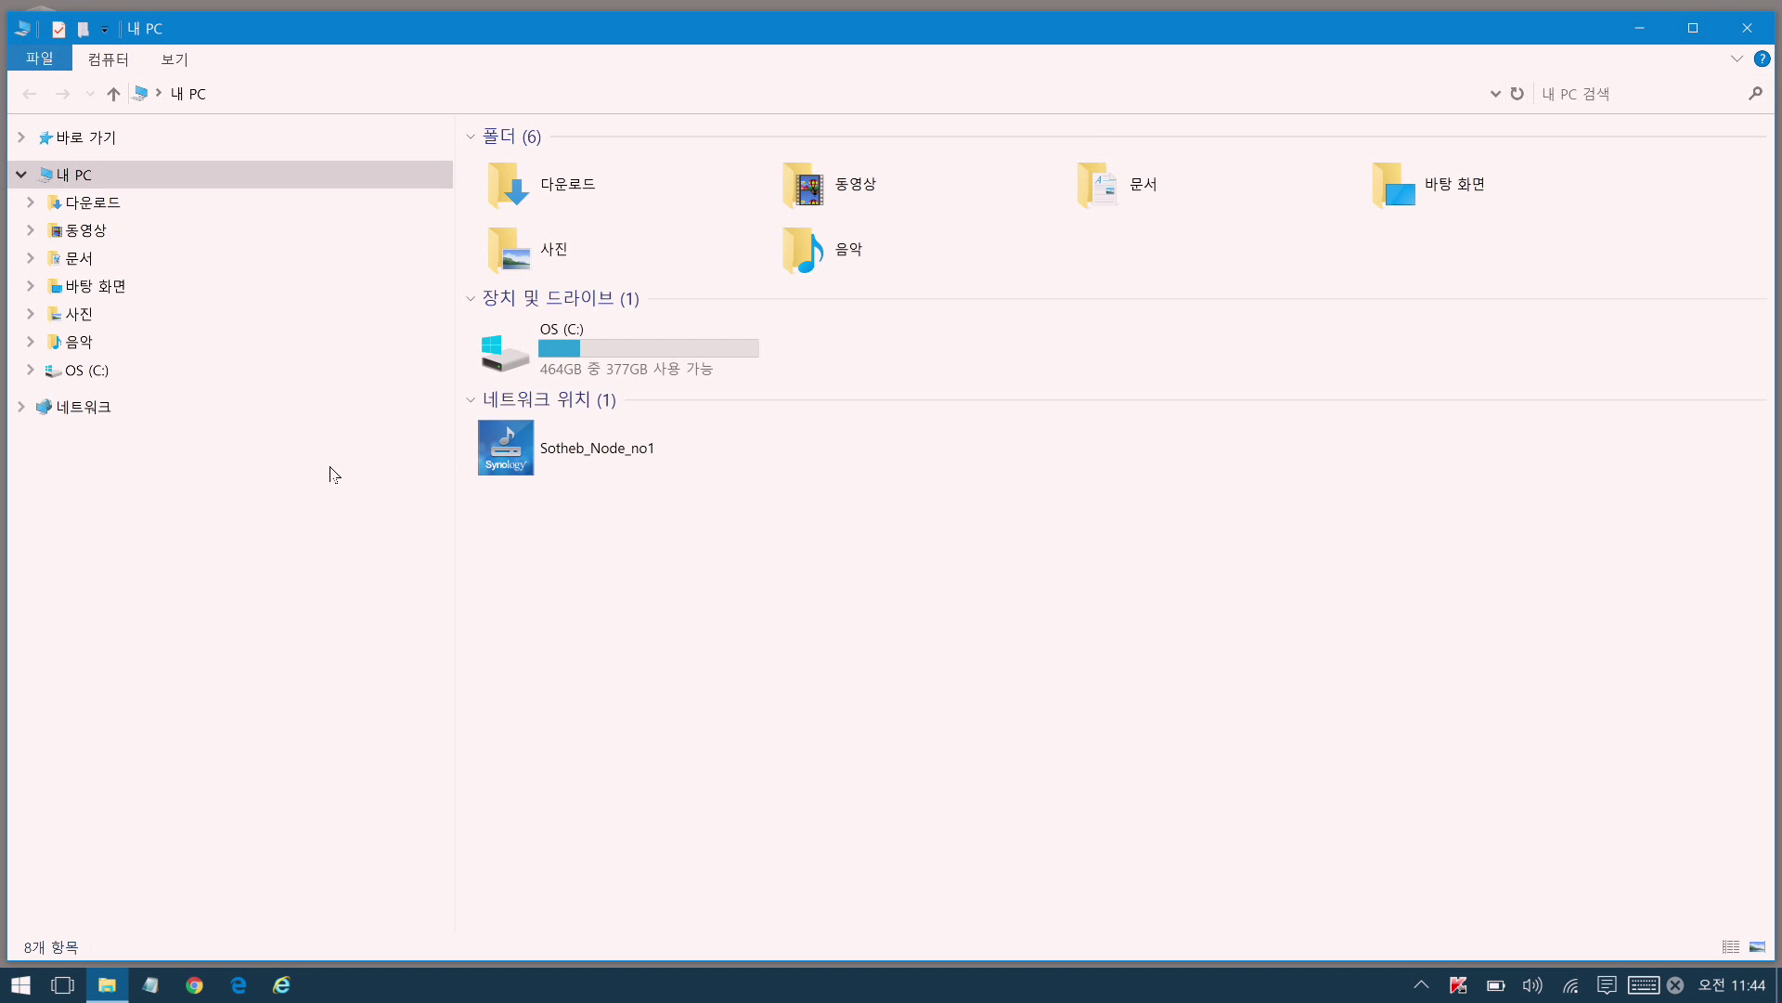
Expand 내 PC and OS (C:) in the folder tree and drag-select items in the drive view.
{"action": "left_click", "coordinate": [20, 176]}
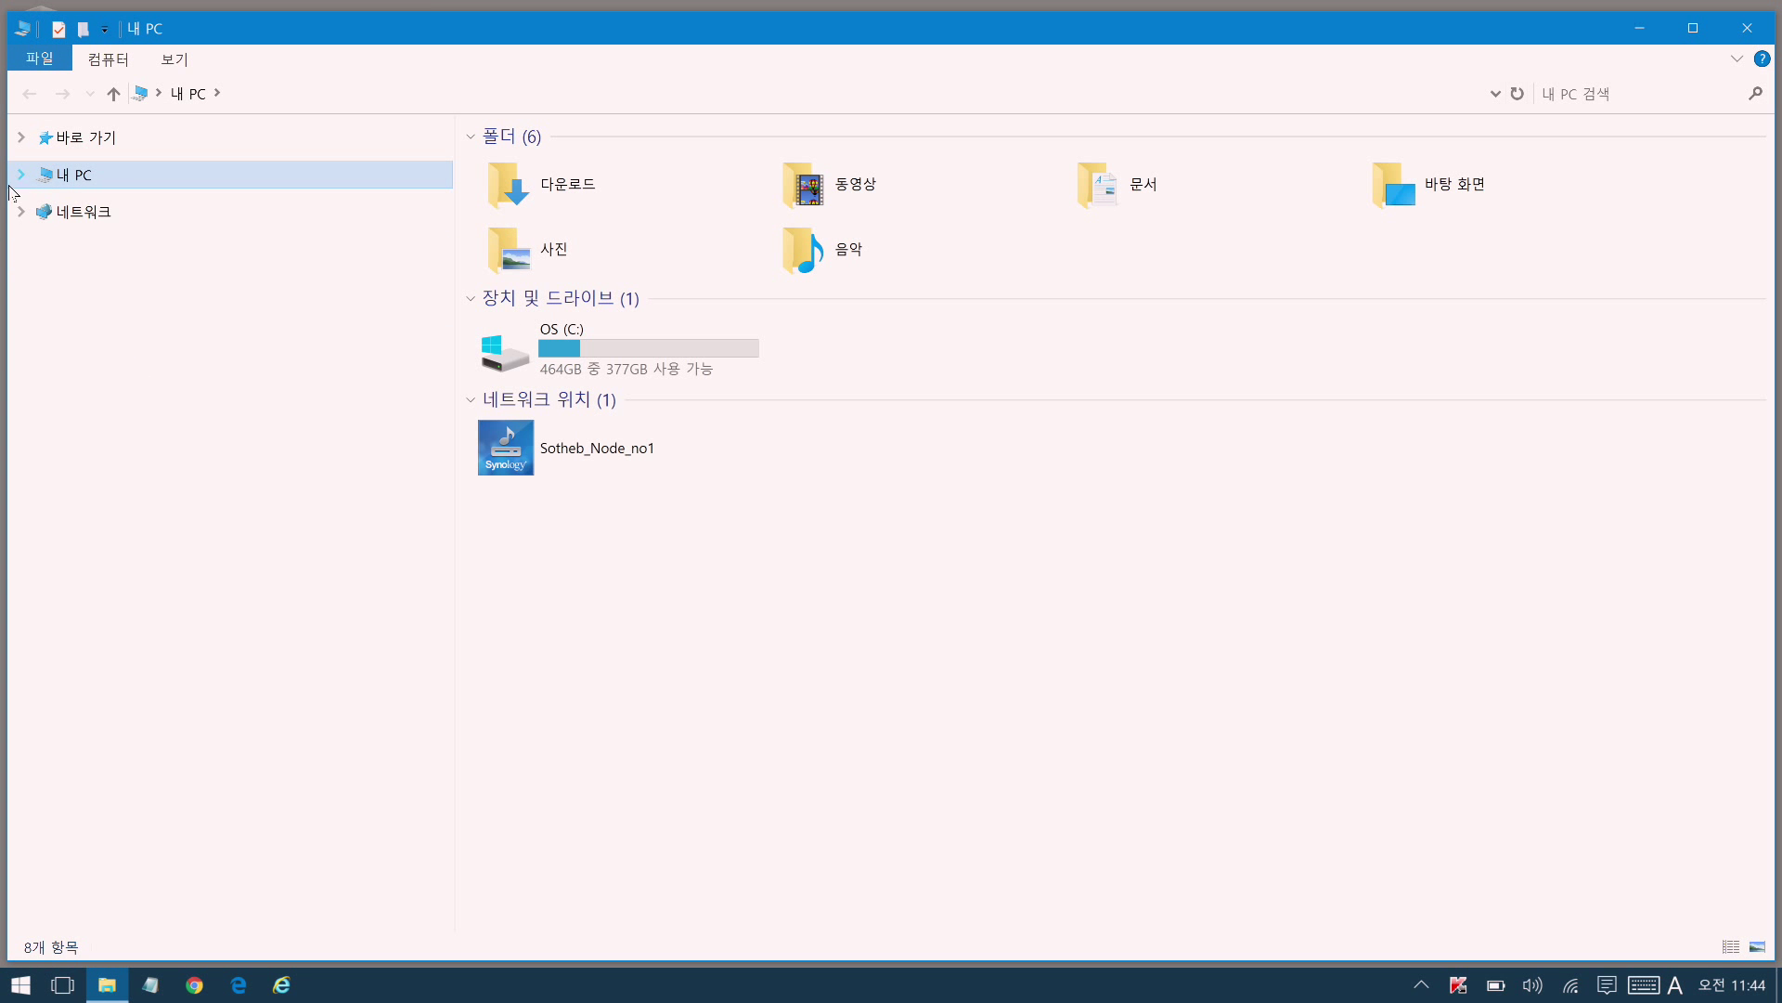
{"action": "left_click", "coordinate": [19, 175]}
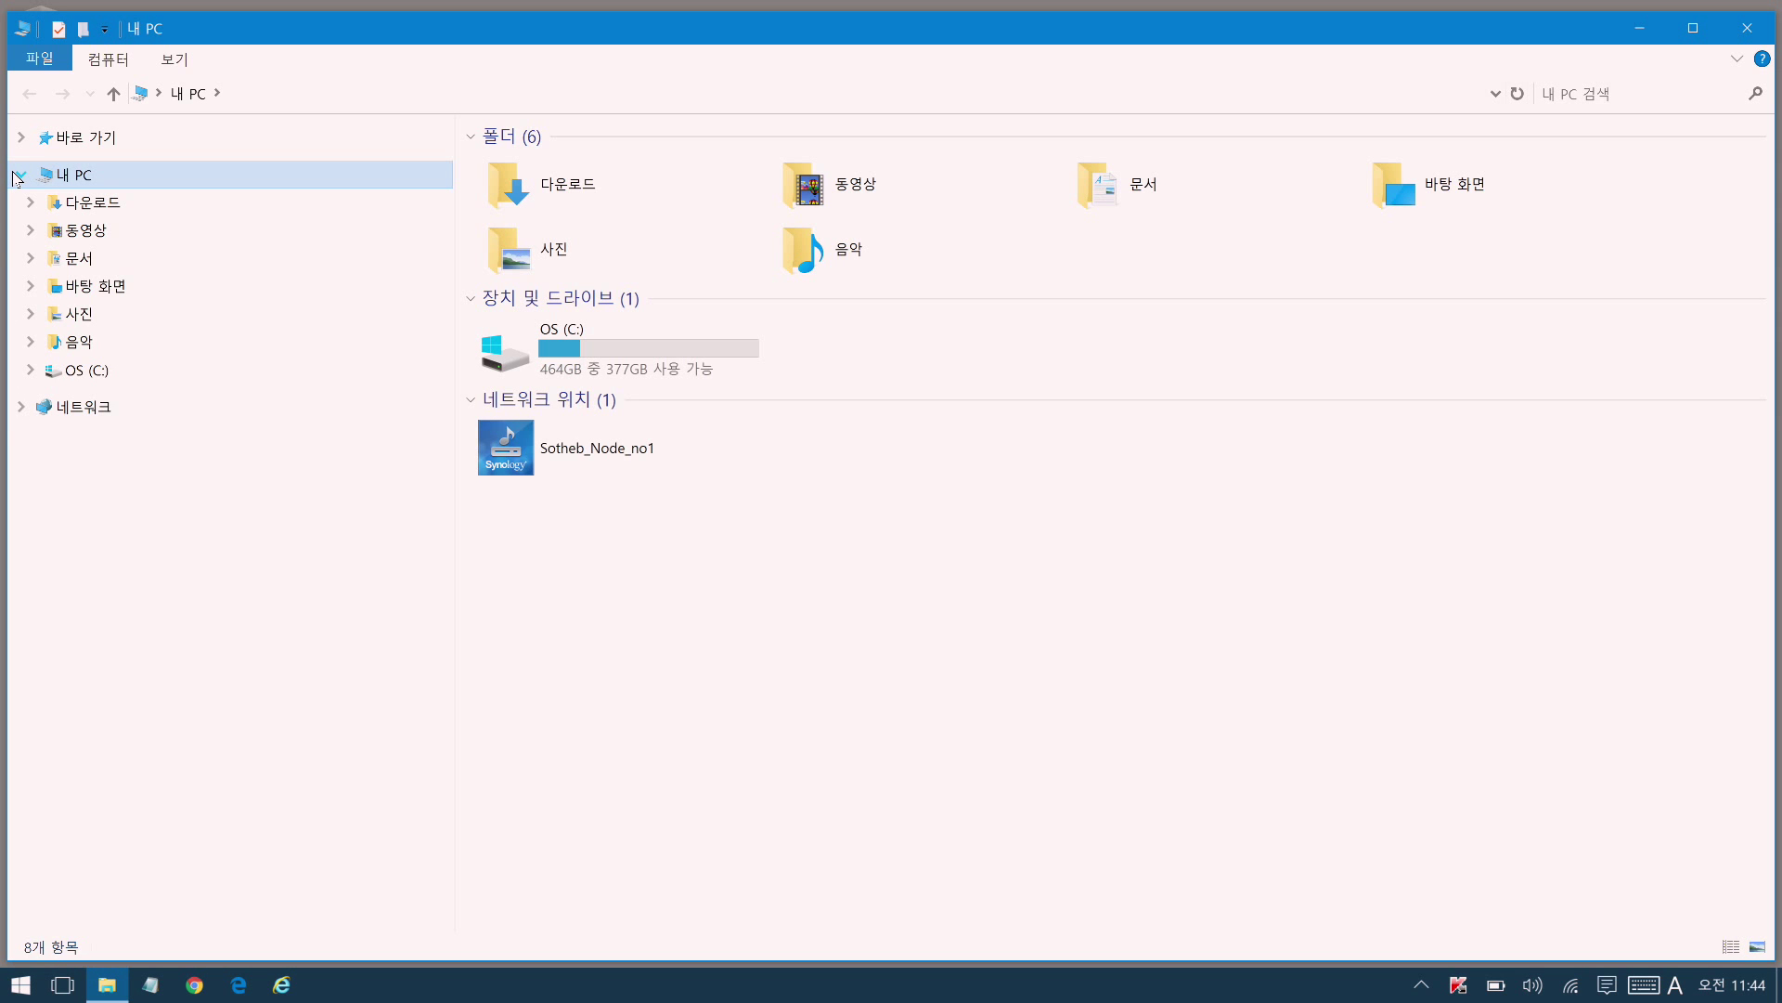
{"action": "left_click", "coordinate": [32, 371]}
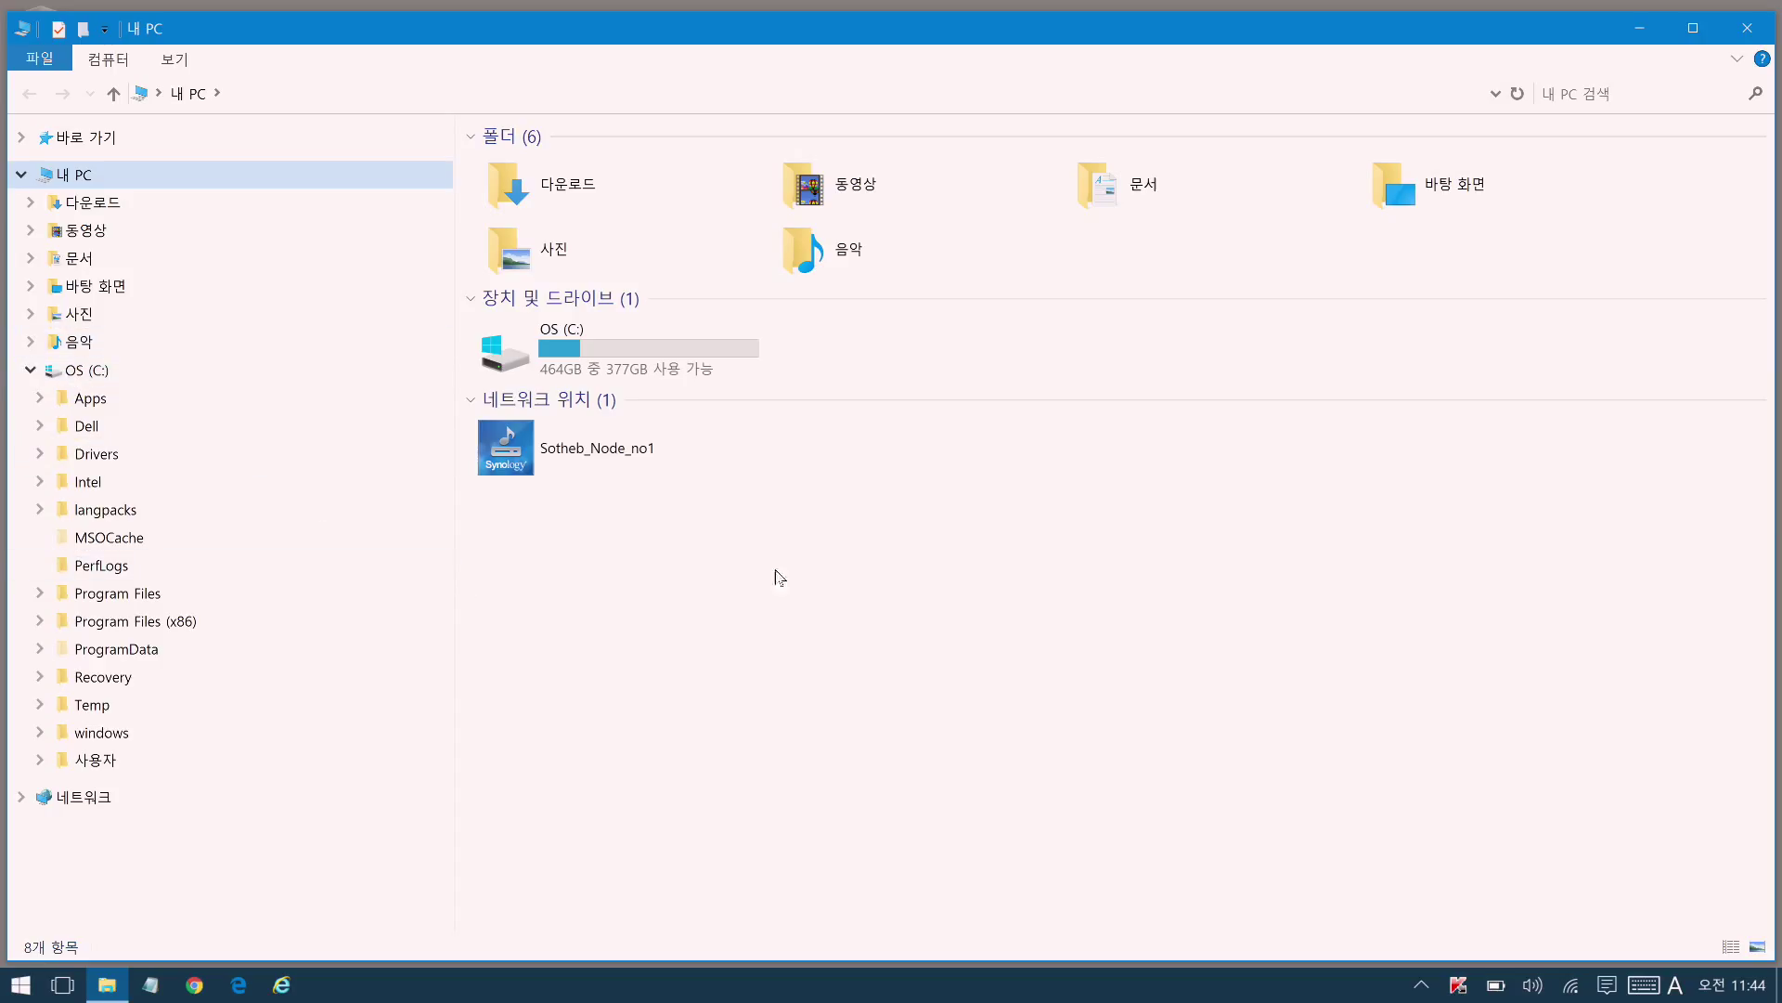
{"action": "left_click_drag", "start_coordinate": [790, 559], "coordinate": [198, 325]}
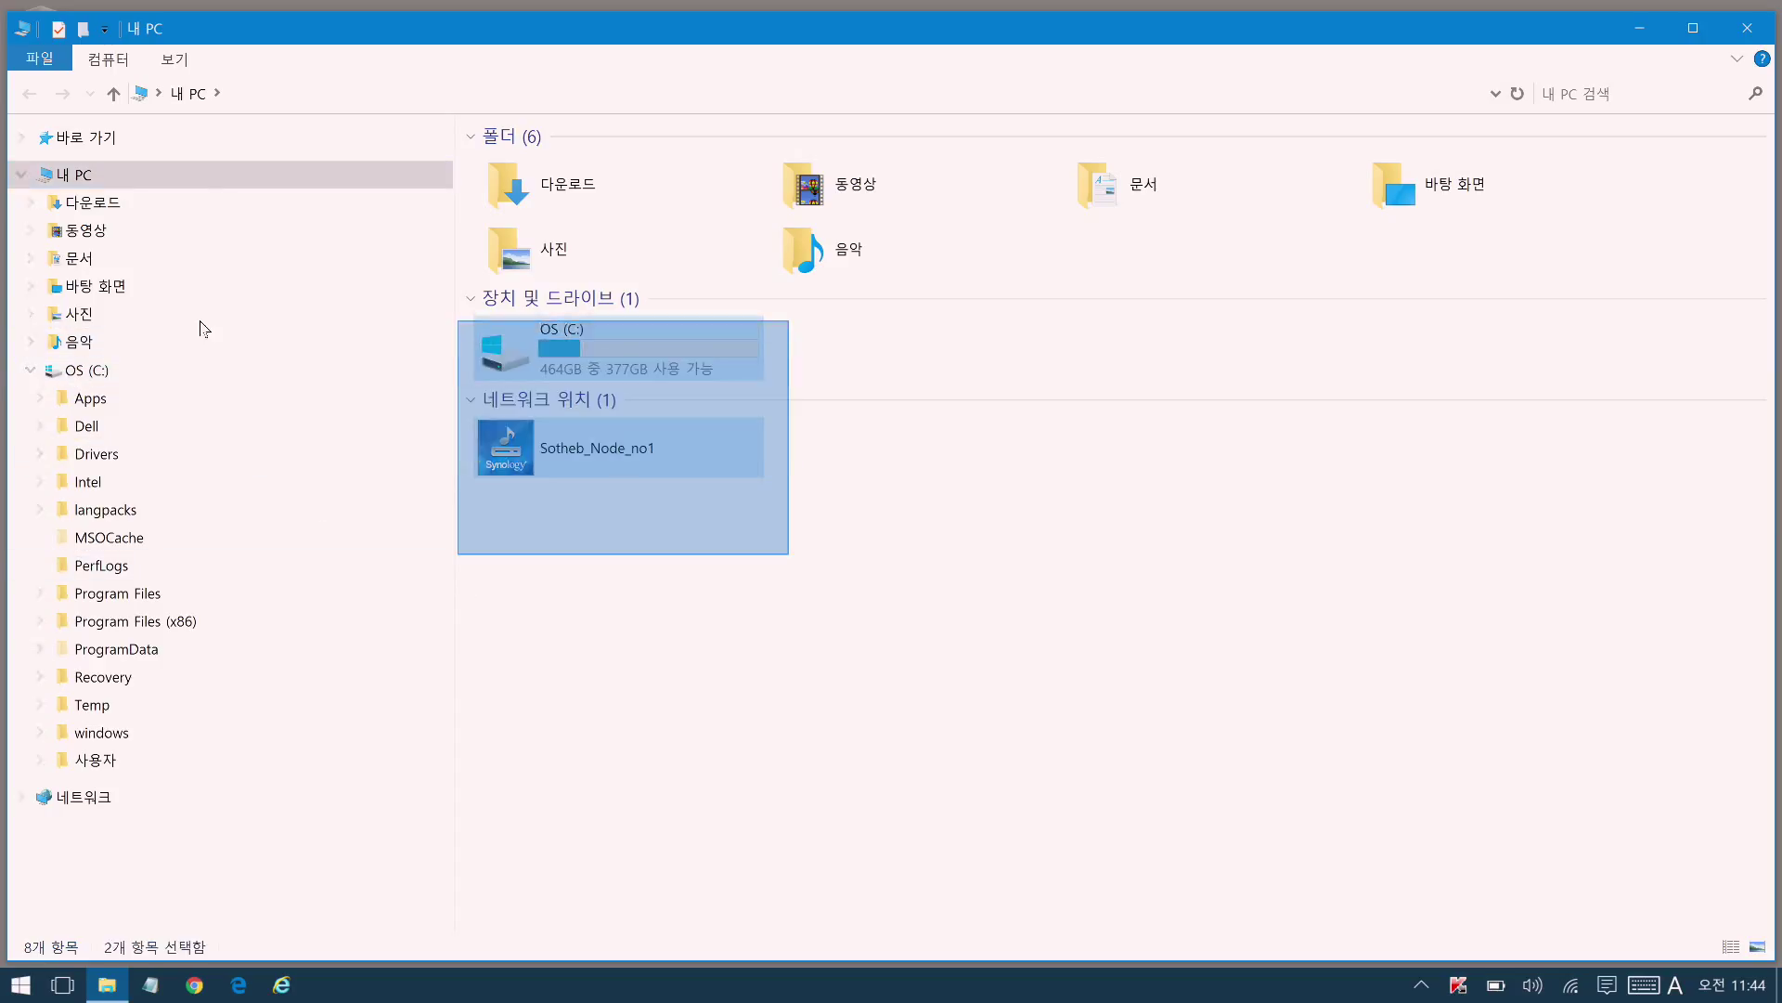
{"action": "left_click", "coordinate": [824, 588]}
{"action": "left_click_drag", "start_coordinate": [827, 605], "coordinate": [410, 221]}
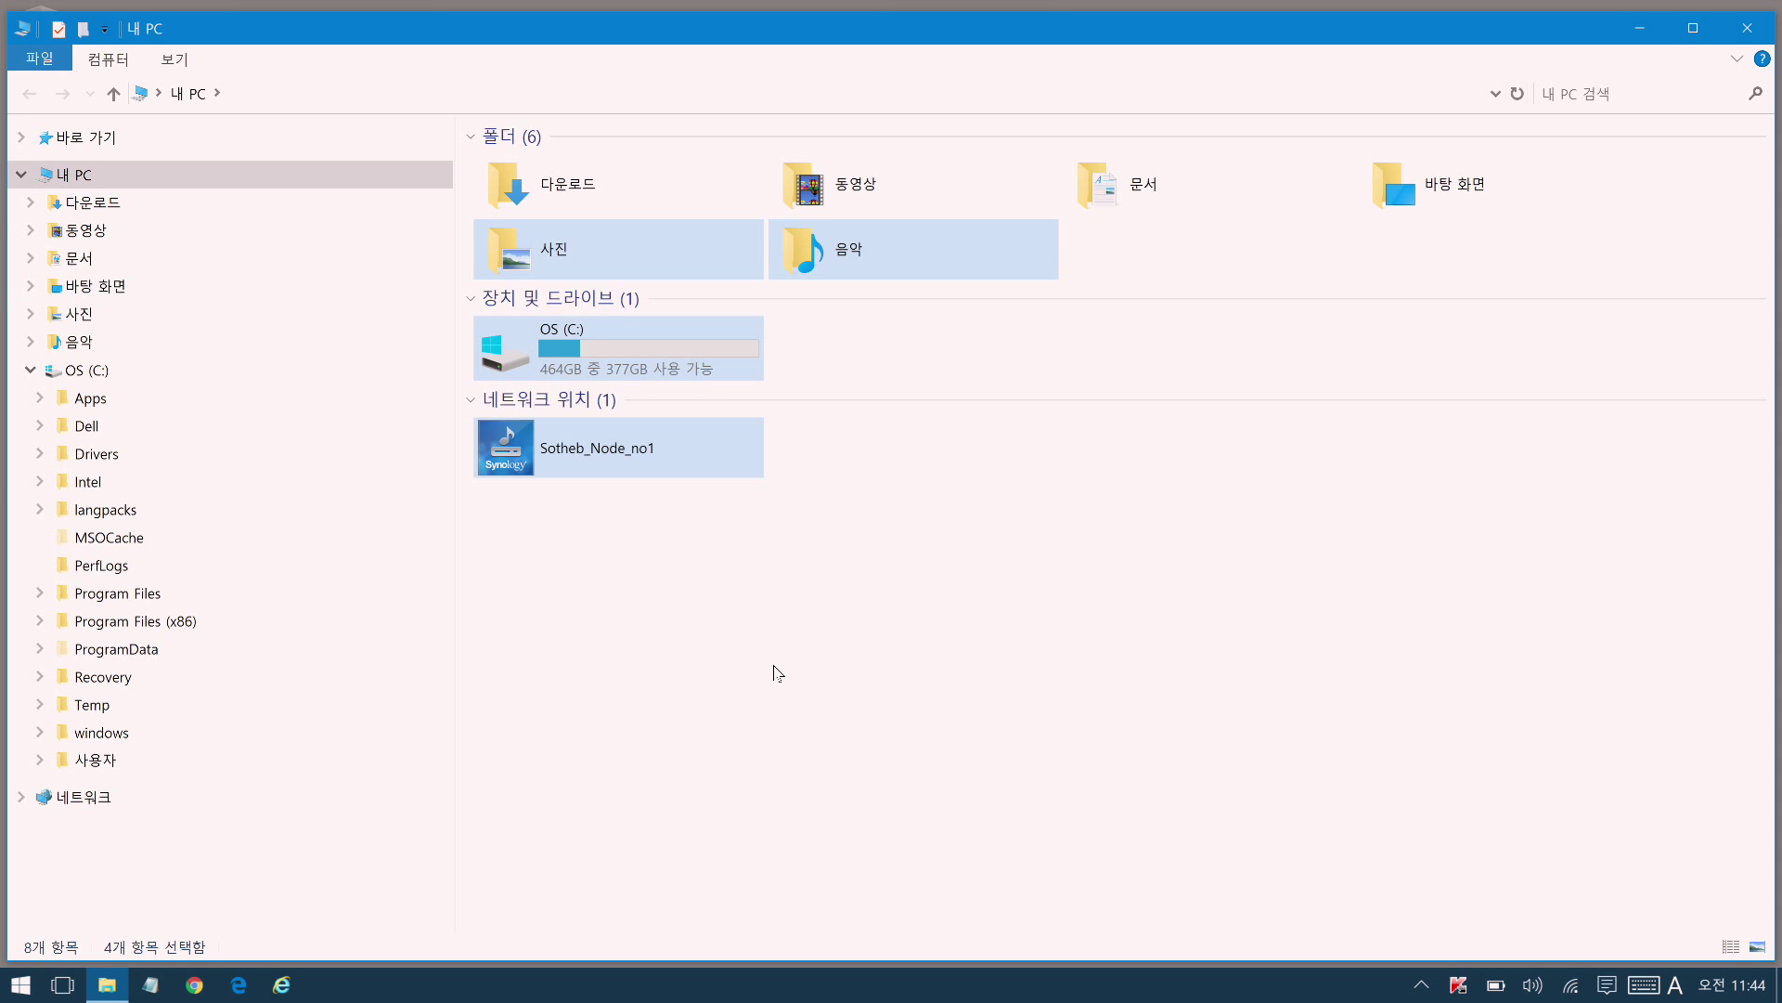
Open OS (C:) to list its 14 folders and dell.sdr.
{"action": "left_click", "coordinate": [96, 373]}
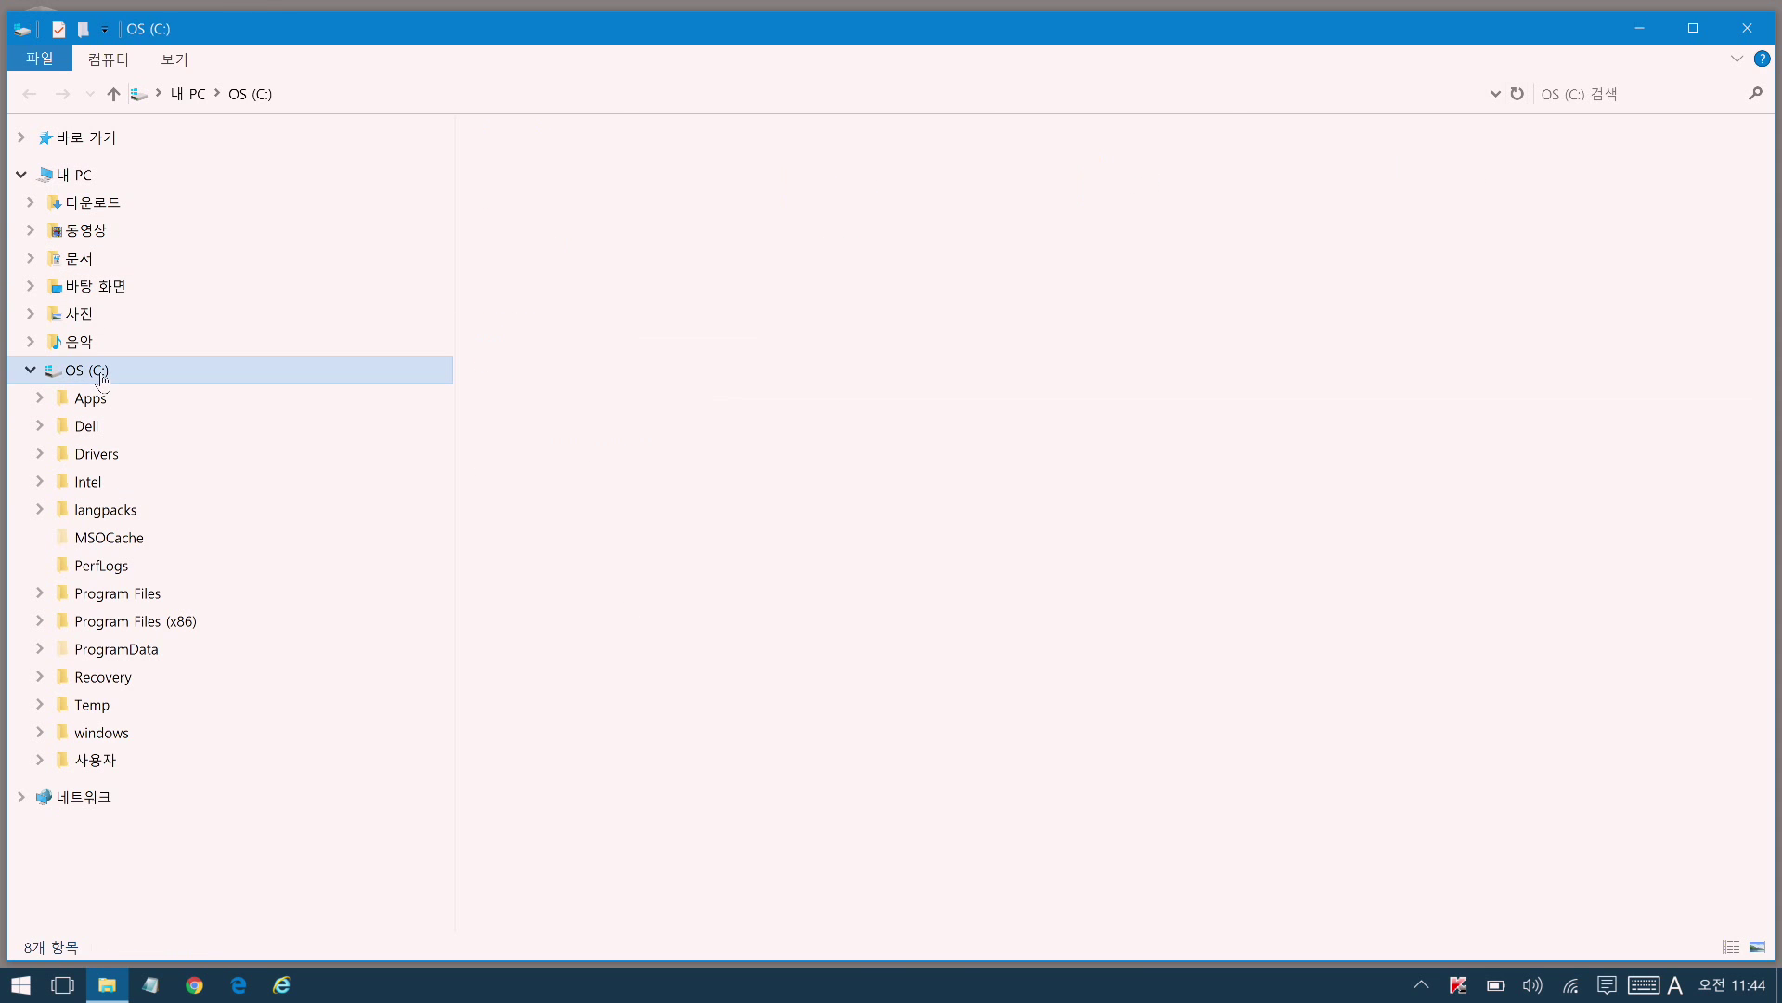
{"action": "left_click", "coordinate": [29, 370]}
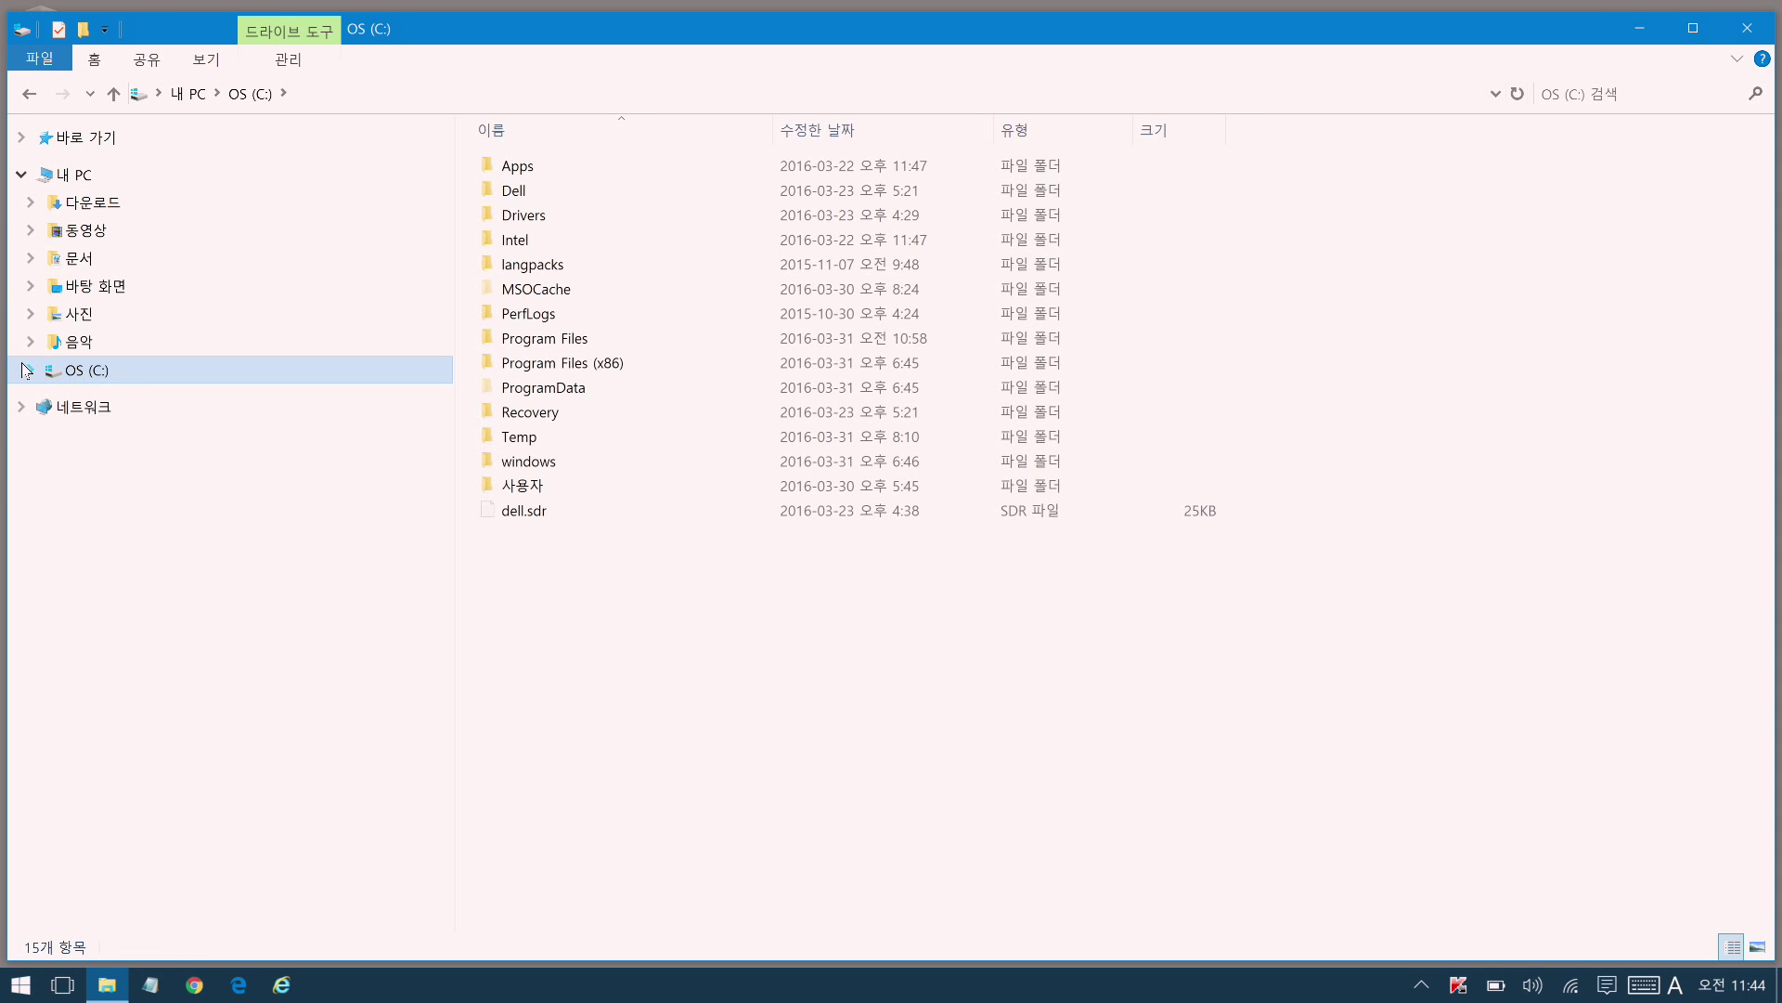
{"action": "left_click", "coordinate": [27, 372]}
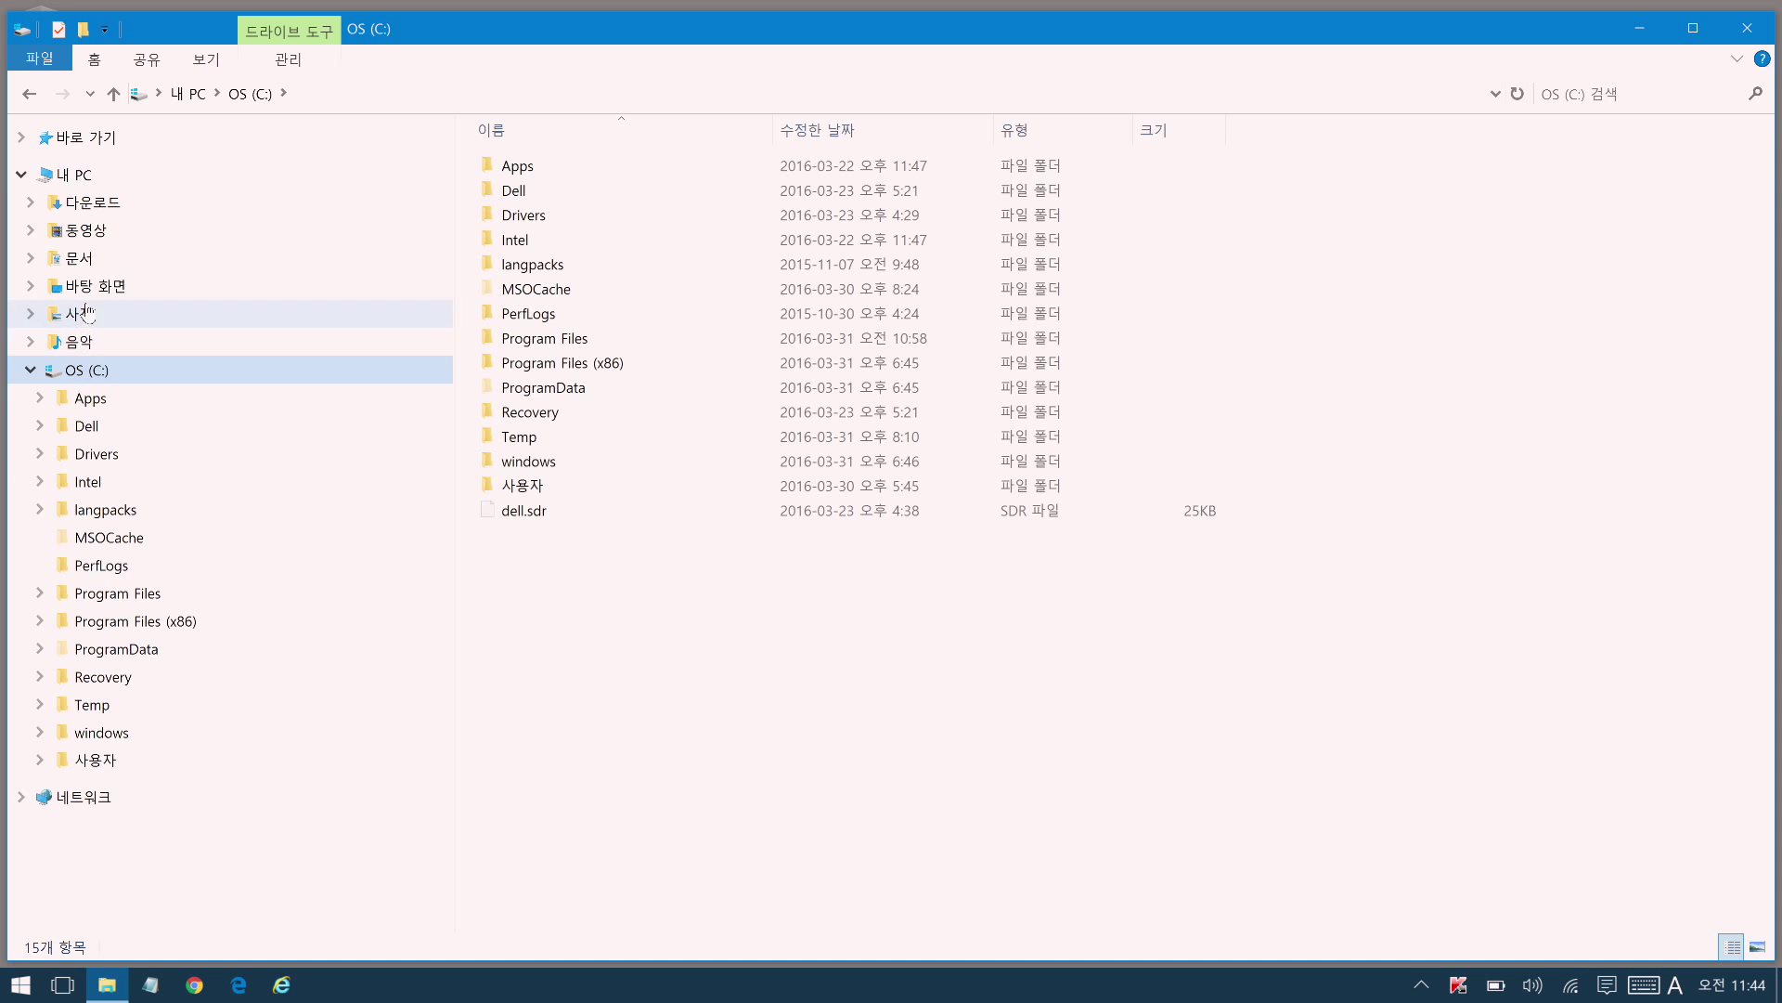
Permanently delete i1ProfilerSetup.exe from the 다운로드 folder with Shift+Delete.
{"action": "left_click", "coordinate": [97, 206]}
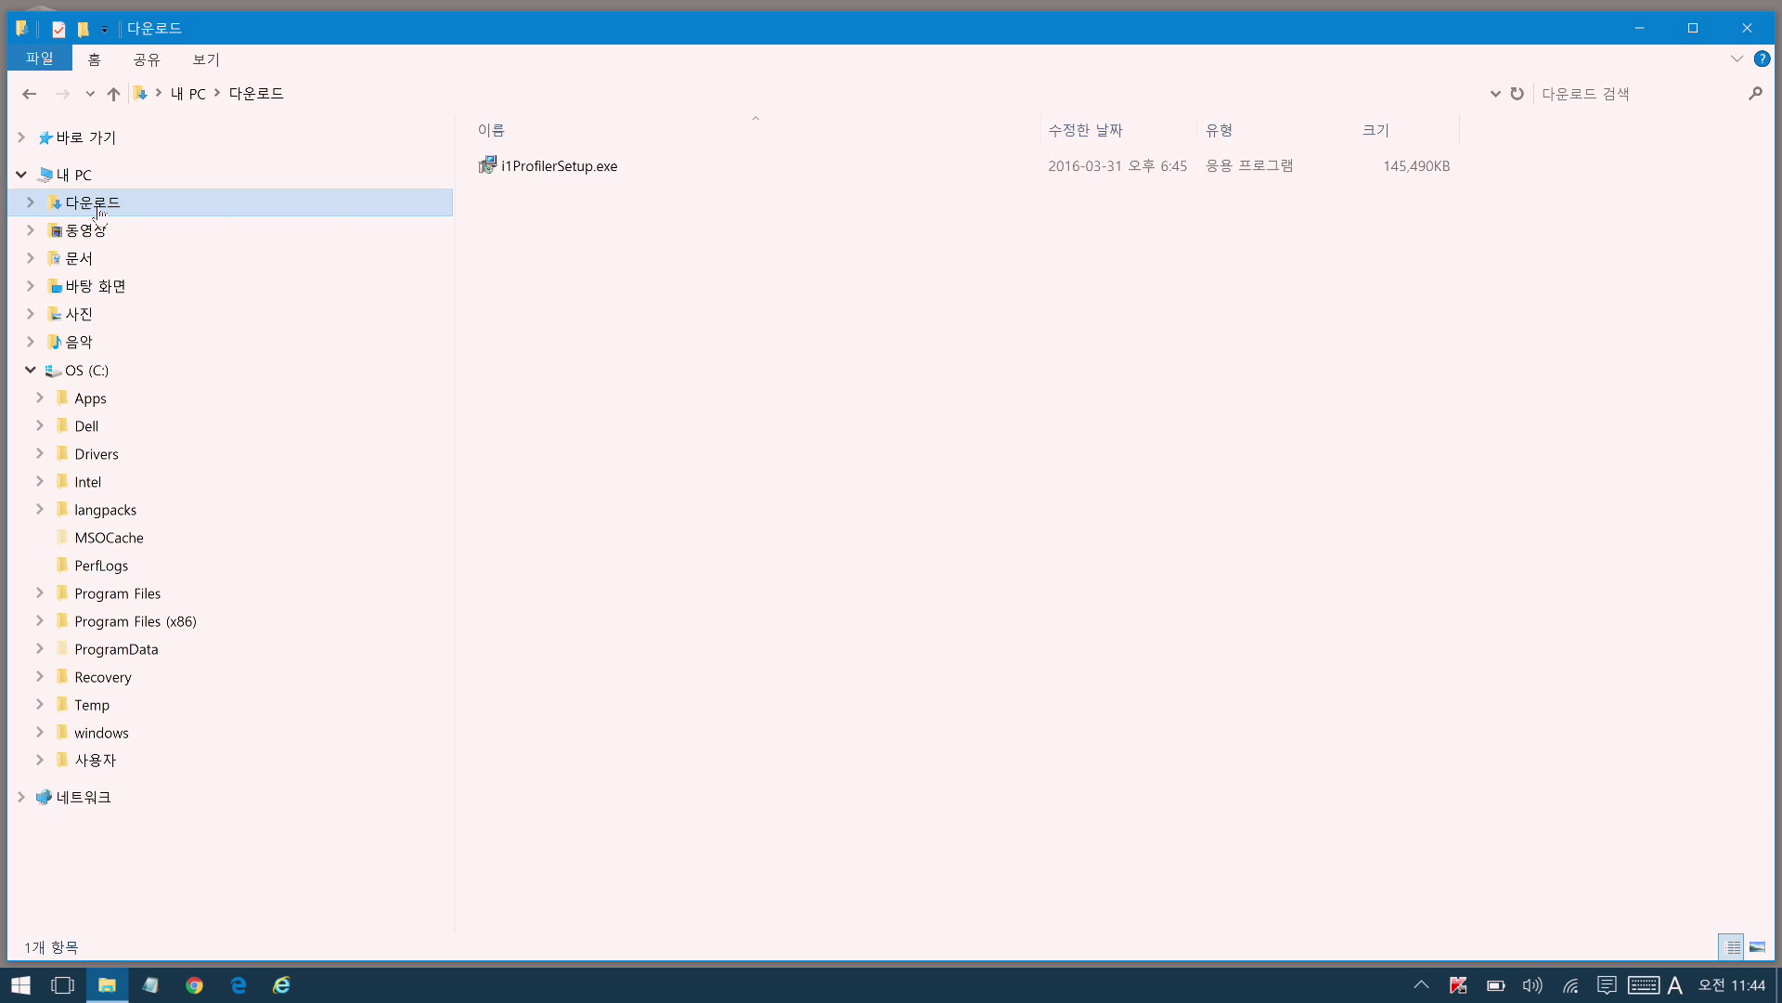
{"action": "left_click", "coordinate": [608, 168]}
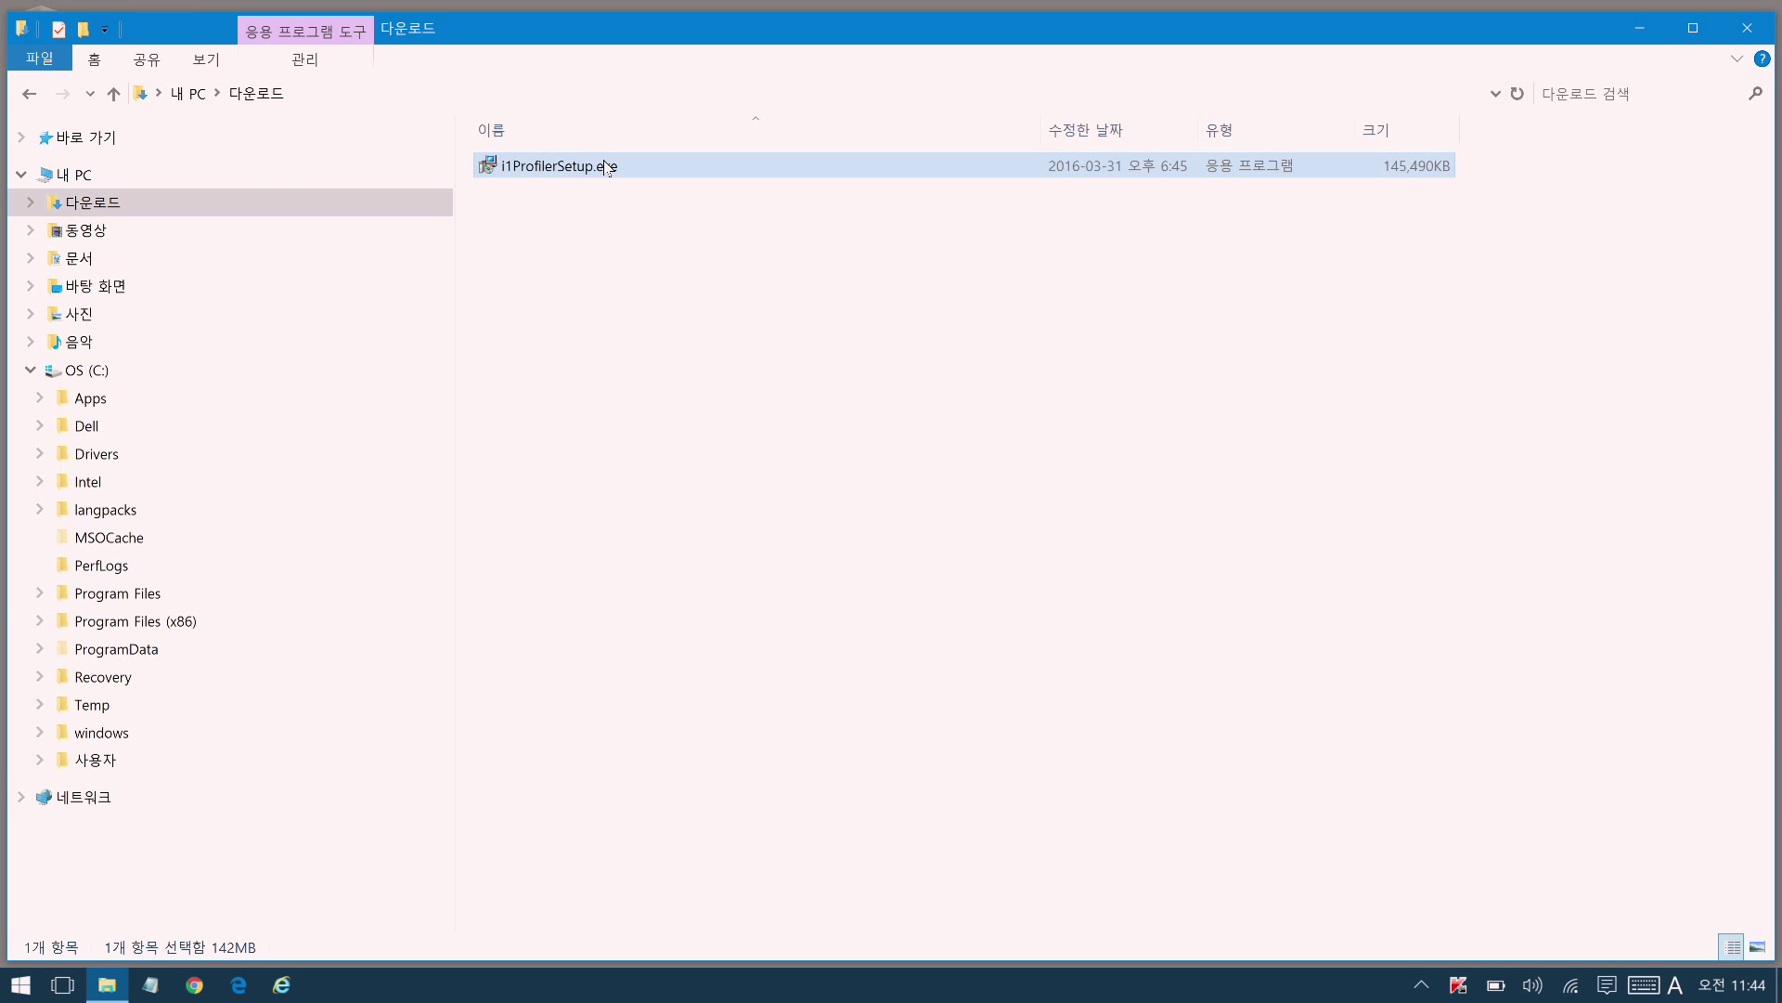
{"action": "key", "text": "shift+Delete"}
{"action": "left_click", "coordinate": [980, 582]}
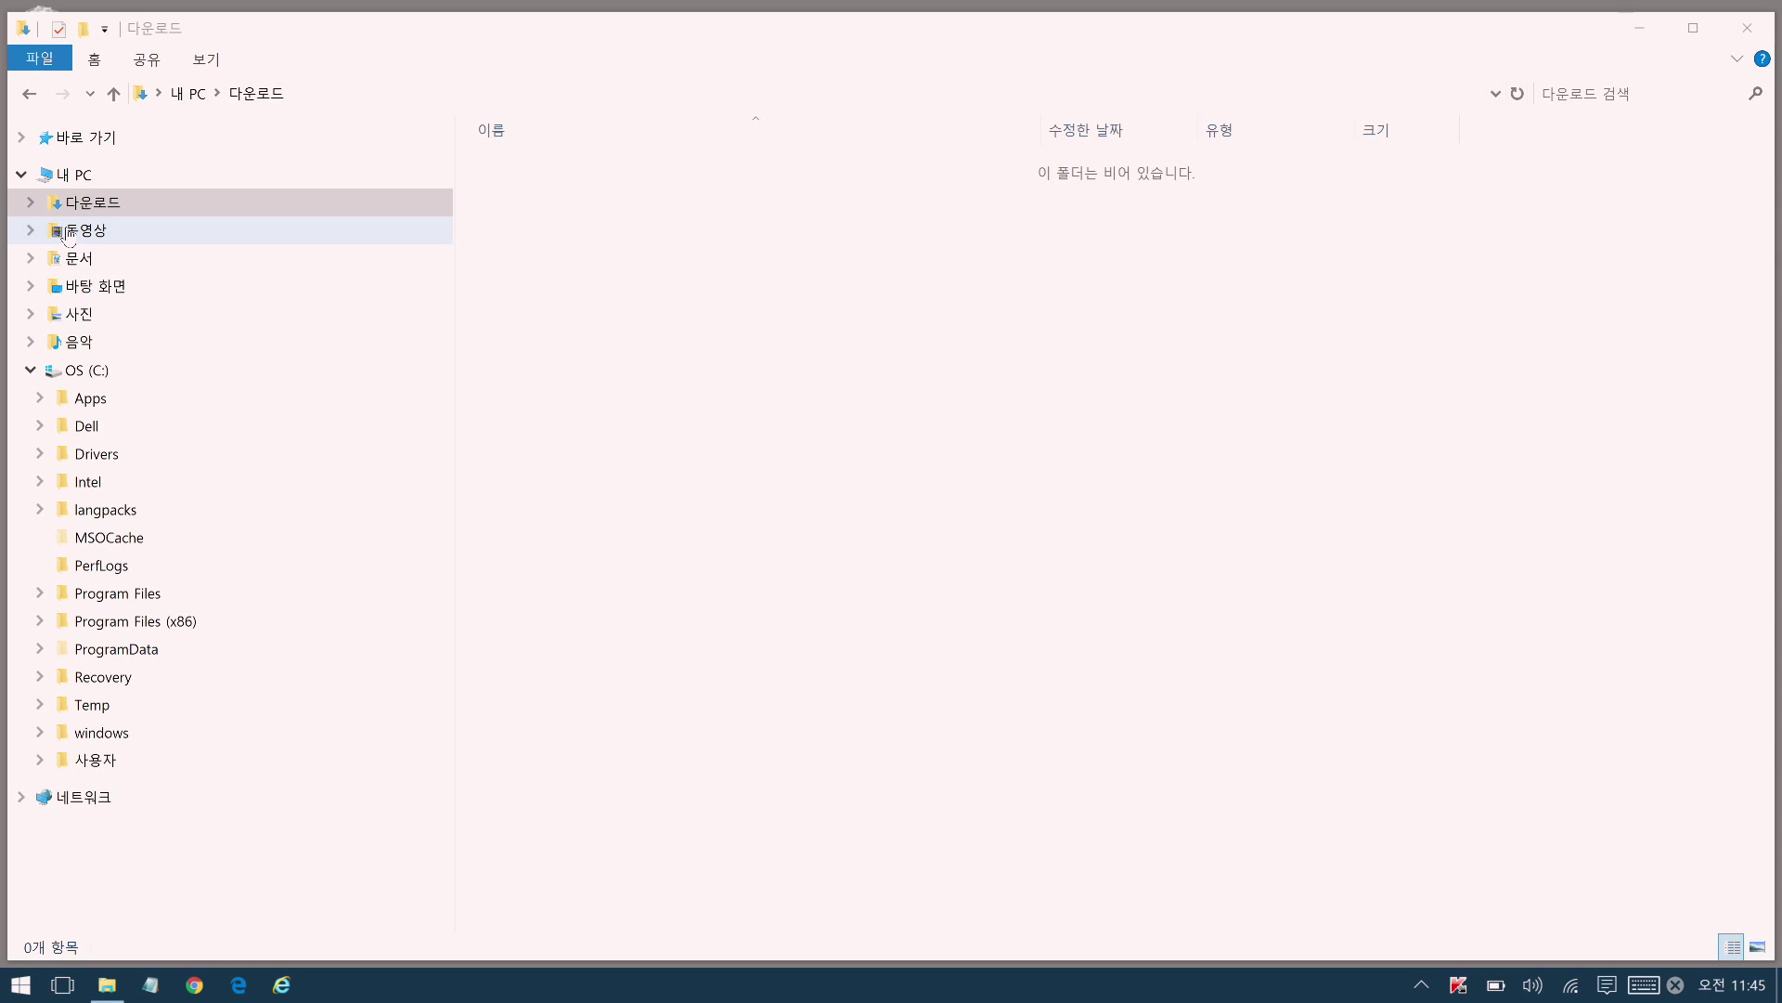
Return to 내 PC, clear the selection and close File Explorer.
{"action": "left_click", "coordinate": [87, 176]}
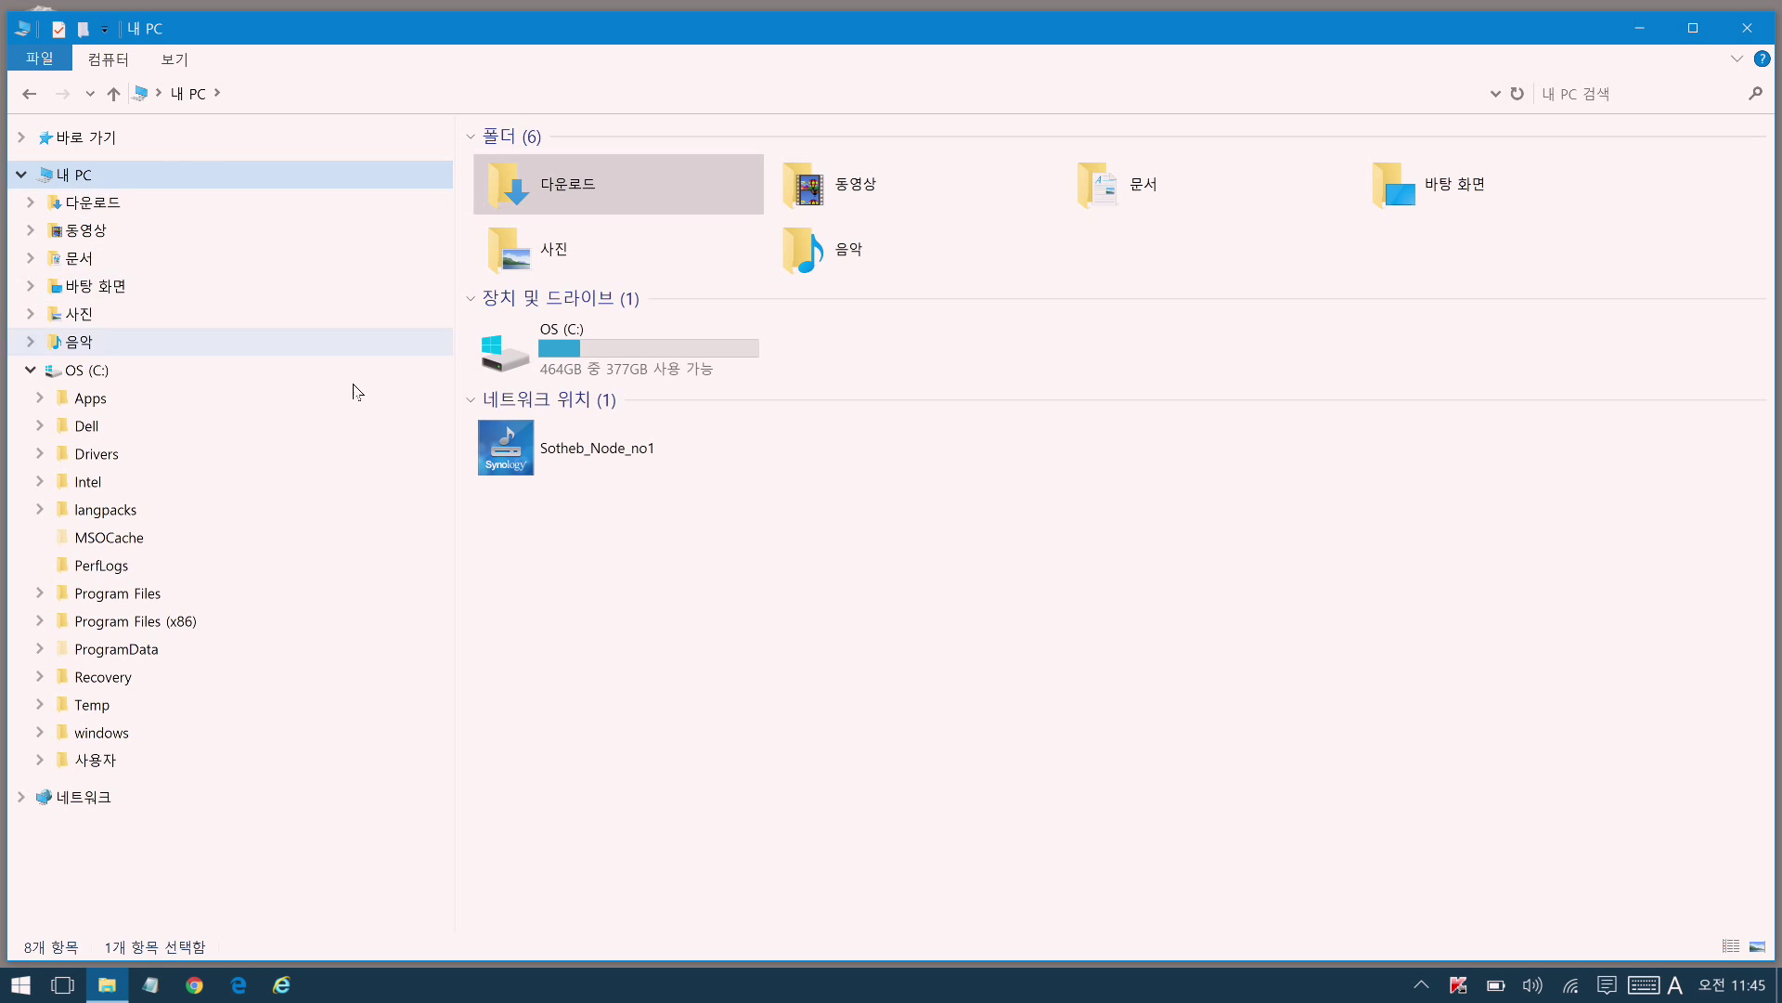
{"action": "left_click", "coordinate": [1047, 631]}
{"action": "left_click", "coordinate": [1747, 27]}
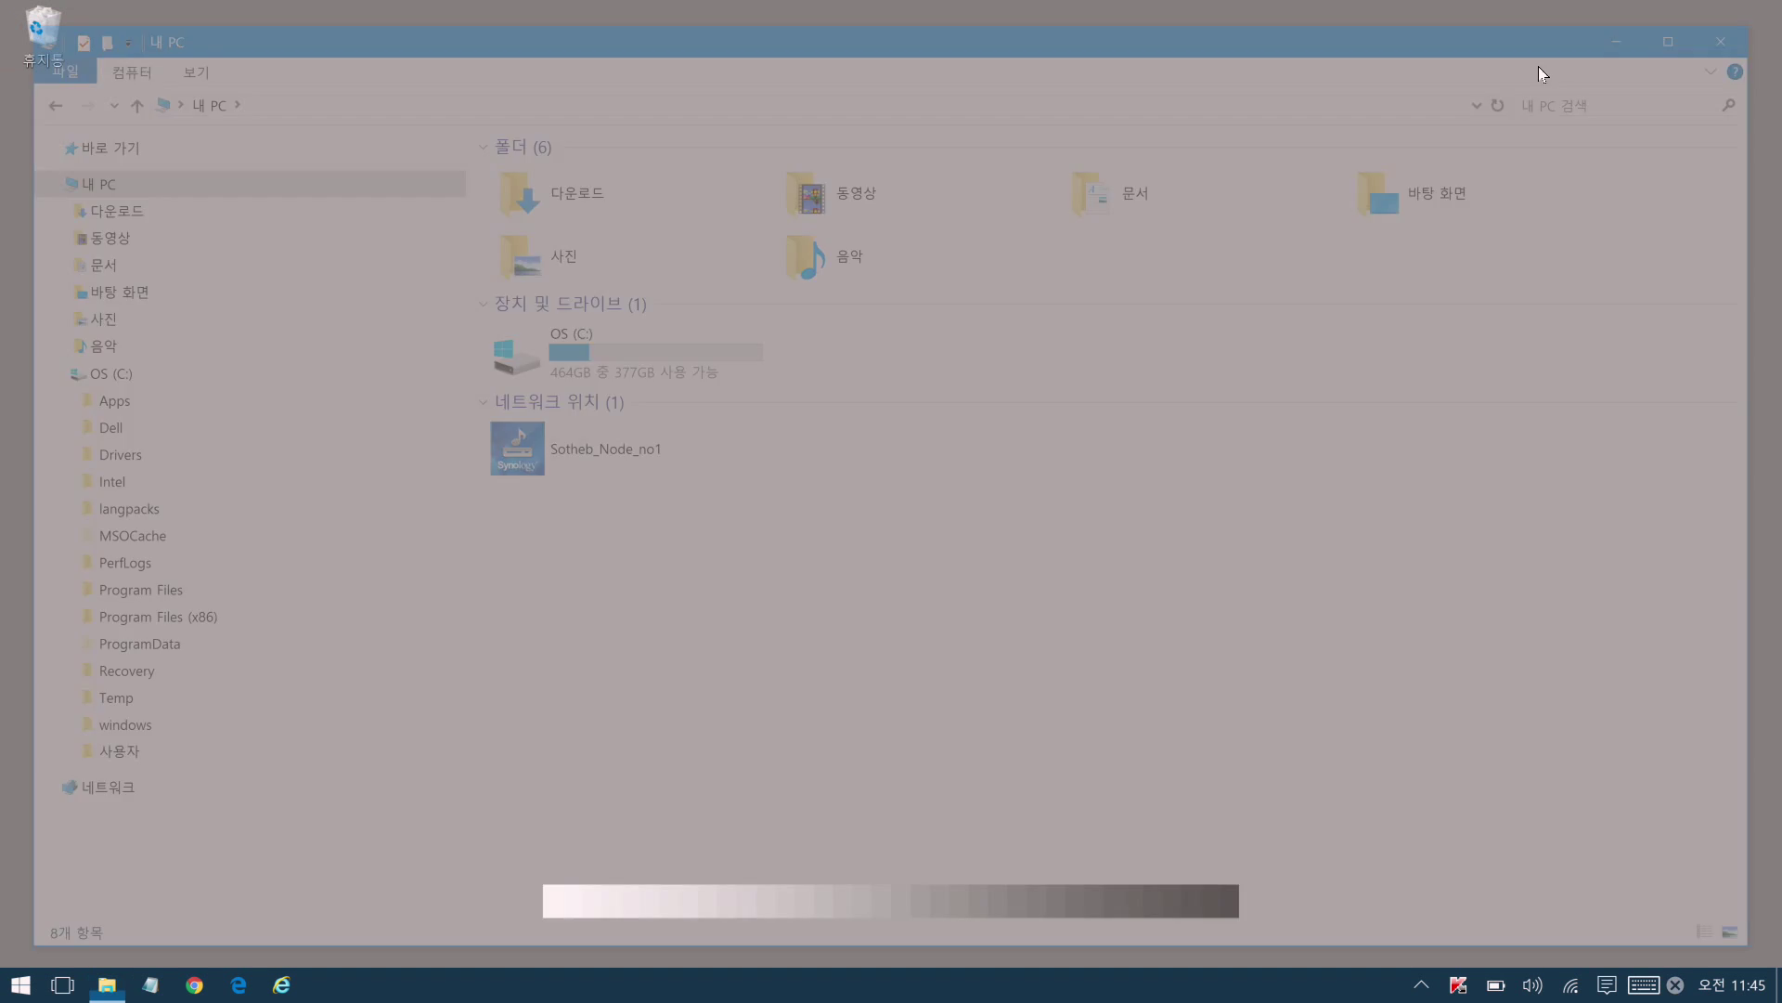